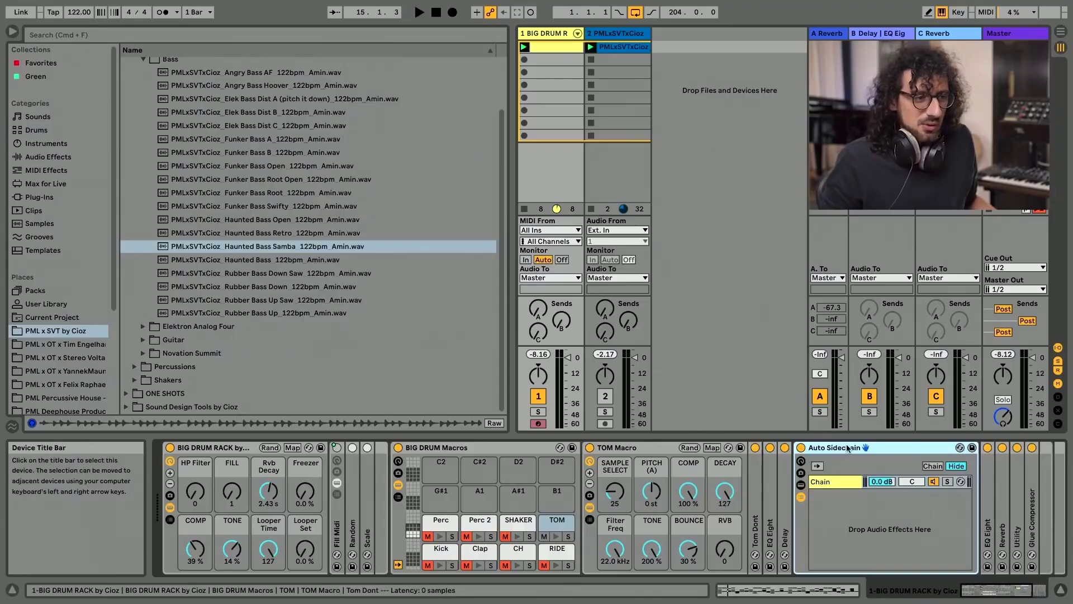
Examine the Shaper and Utility devices inside the TOM chain's Auto Sidechain rack, and fold the rack.
left_click_drag(976, 591, 977, 569)
left_click(634, 484)
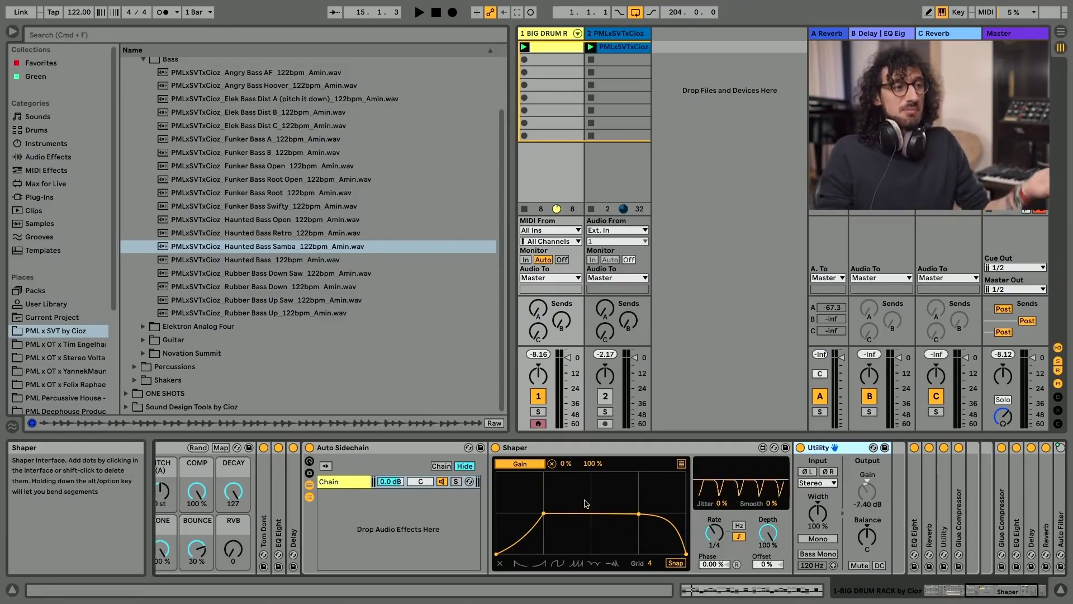
left_click(409, 448)
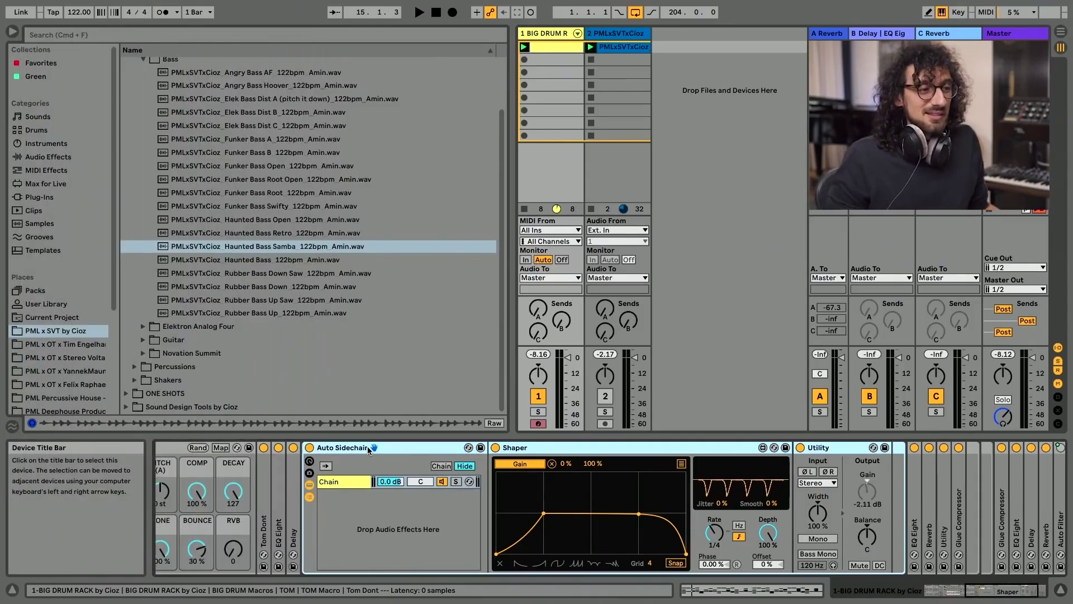
double_click(369, 449)
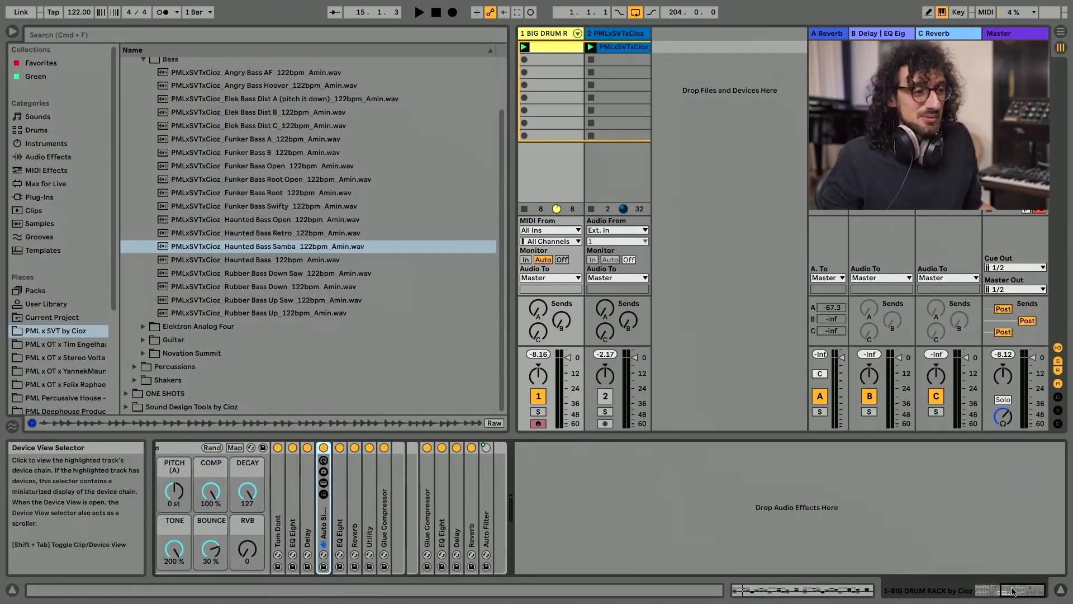
left_click_drag(1013, 592, 1000, 593)
left_click(450, 526)
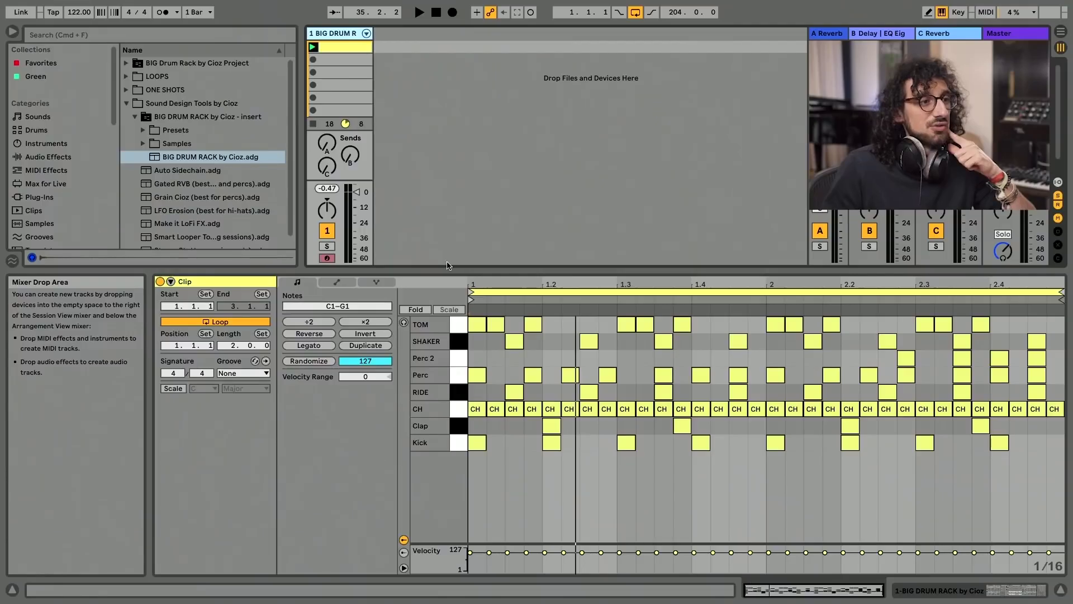
Add the Haunted Bass Samba 122bpm Amin loop from the LOOPS, MELODIC, Bass folder to a new audio track.
left_click(127, 104)
left_click(127, 104)
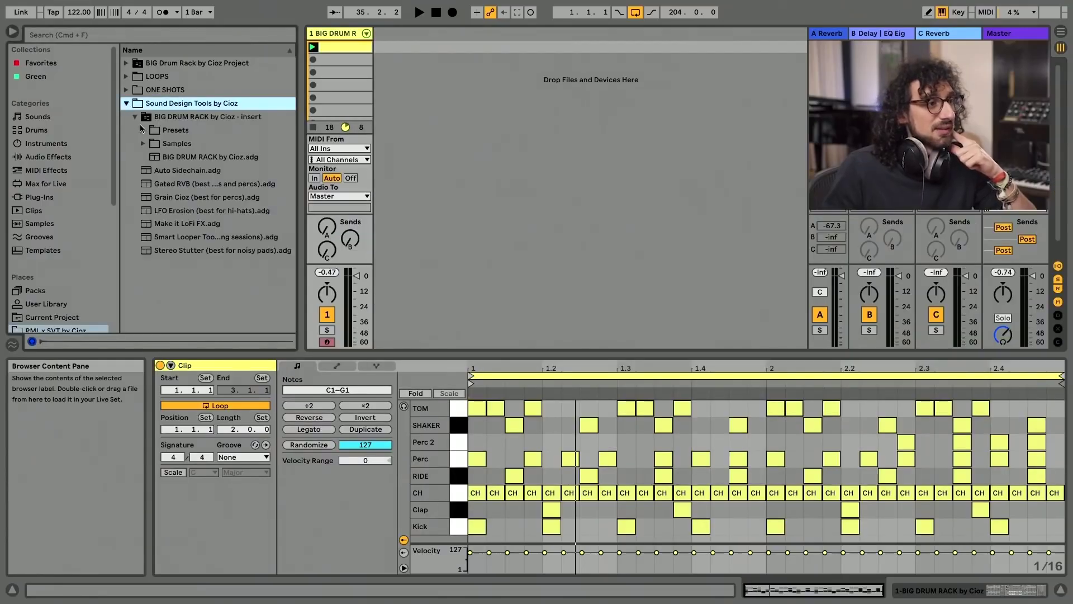
left_click(127, 104)
left_click(125, 76)
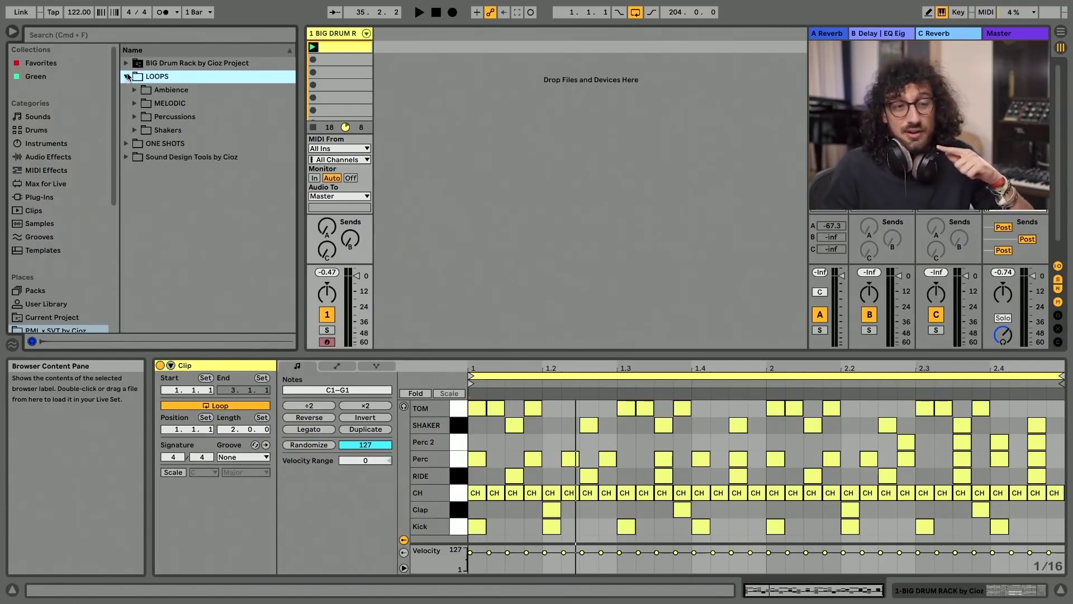
left_click(134, 104)
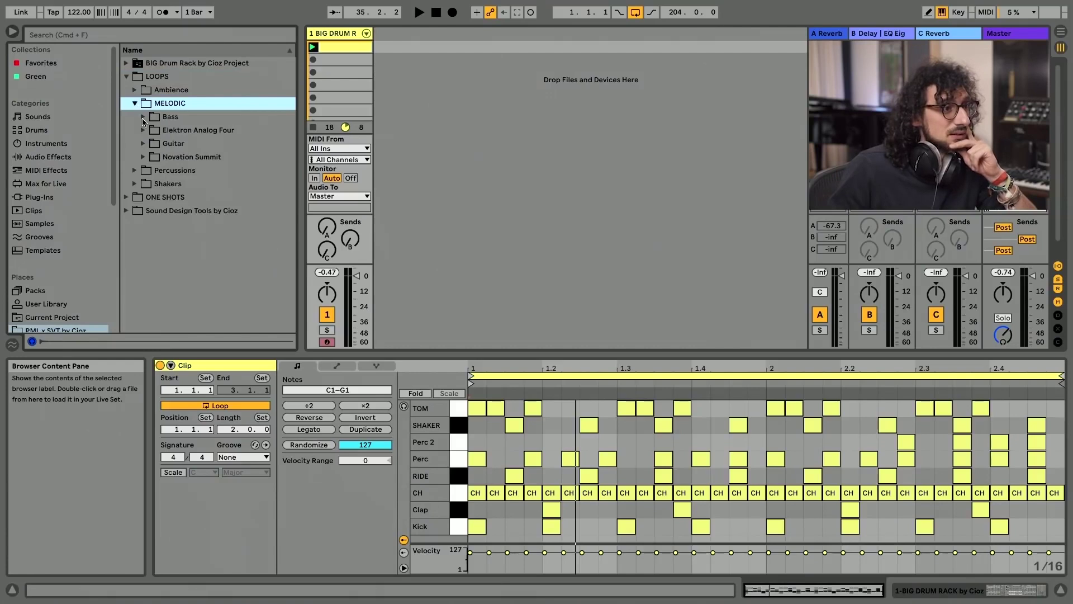
key("Down")
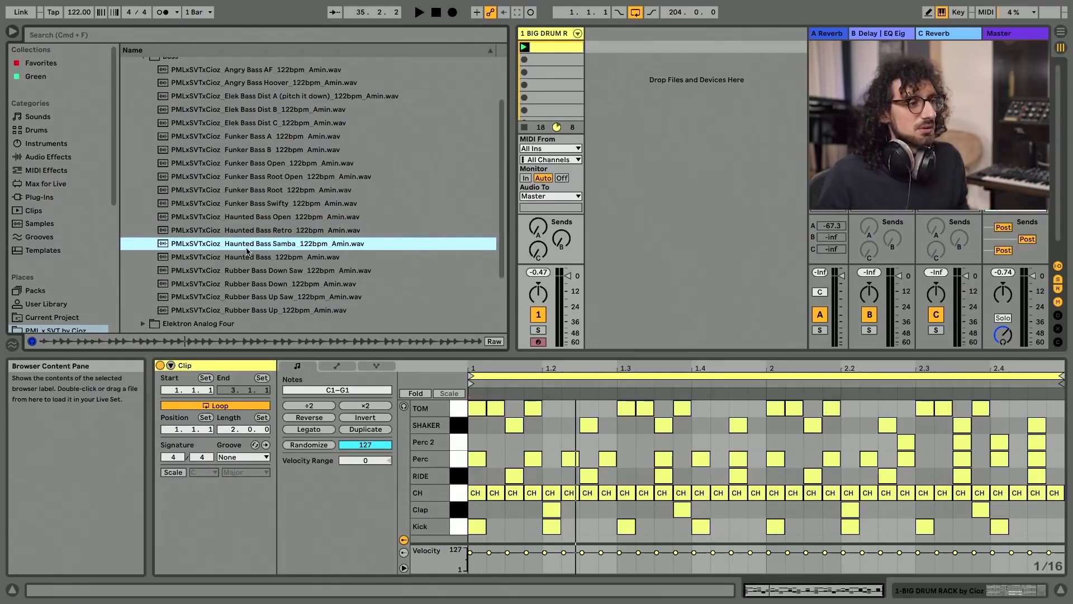
left_click_drag(449, 196, 598, 94)
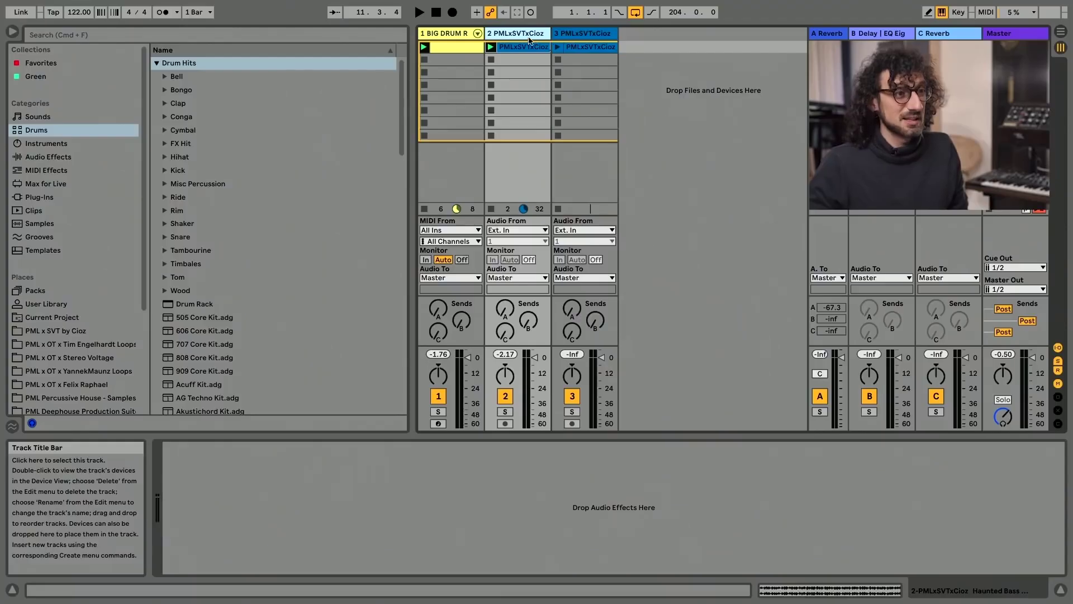
Transpose the bass clip on track 3 by +24 semitones, with transient looping off and the transient envelope at 0.
left_click(528, 45)
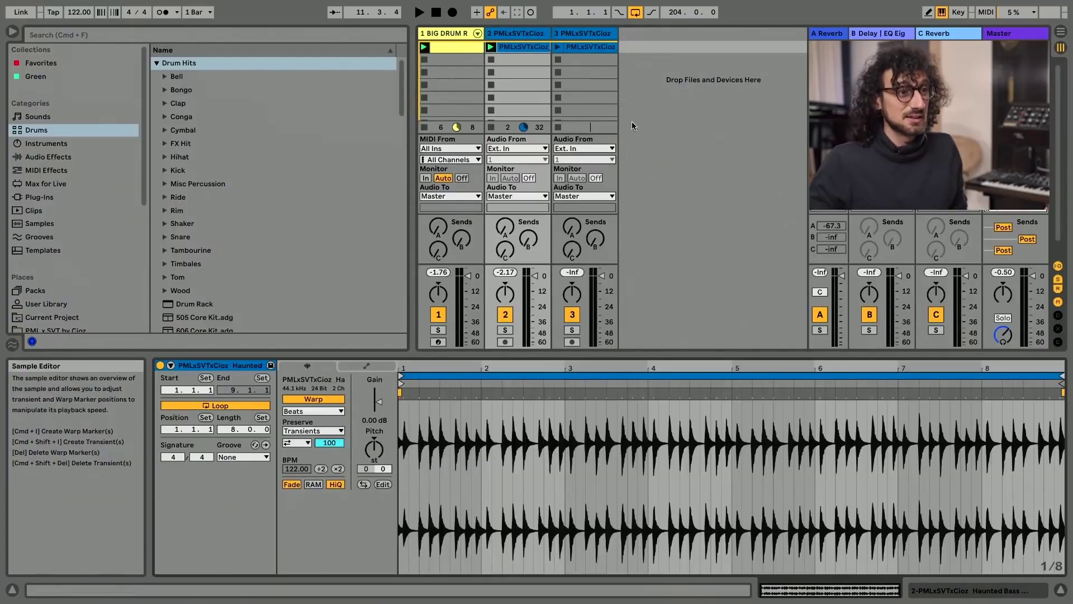
left_click(597, 48)
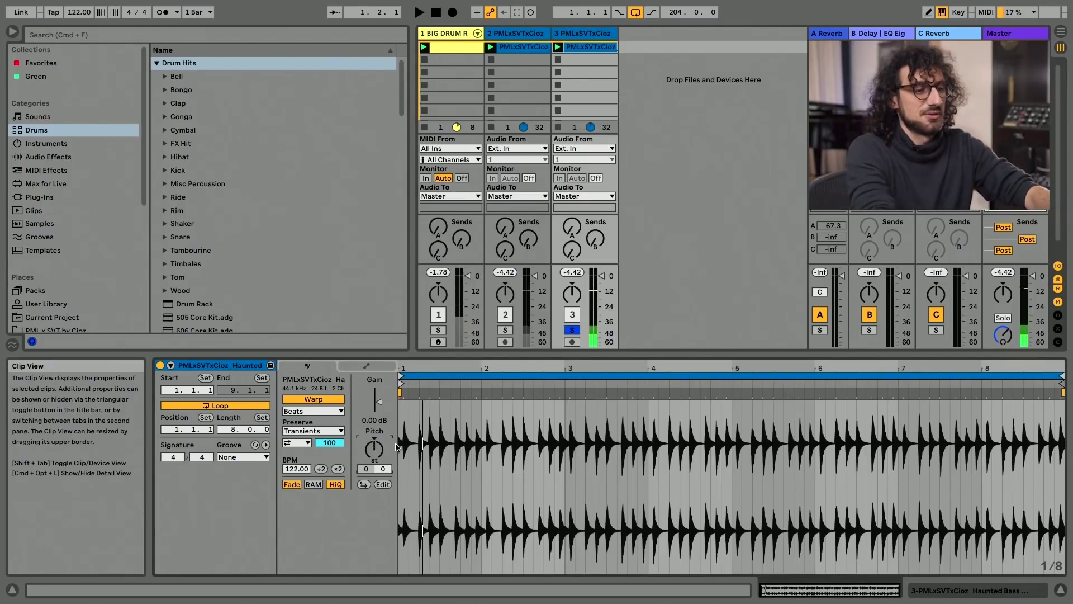
key("space")
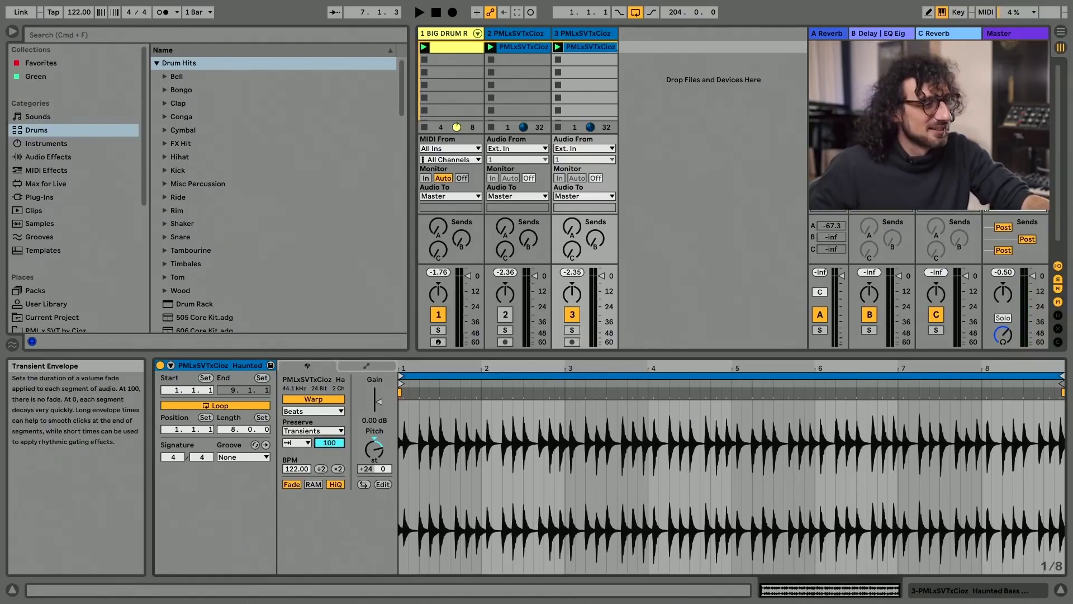
left_click(297, 442)
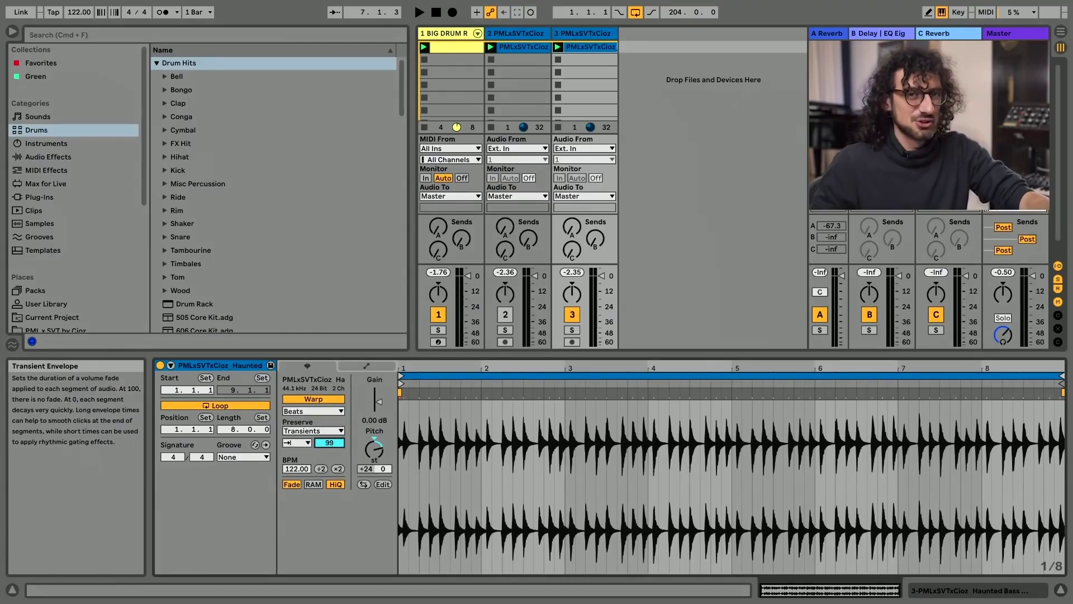
left_click_drag(329, 442, 329, 484)
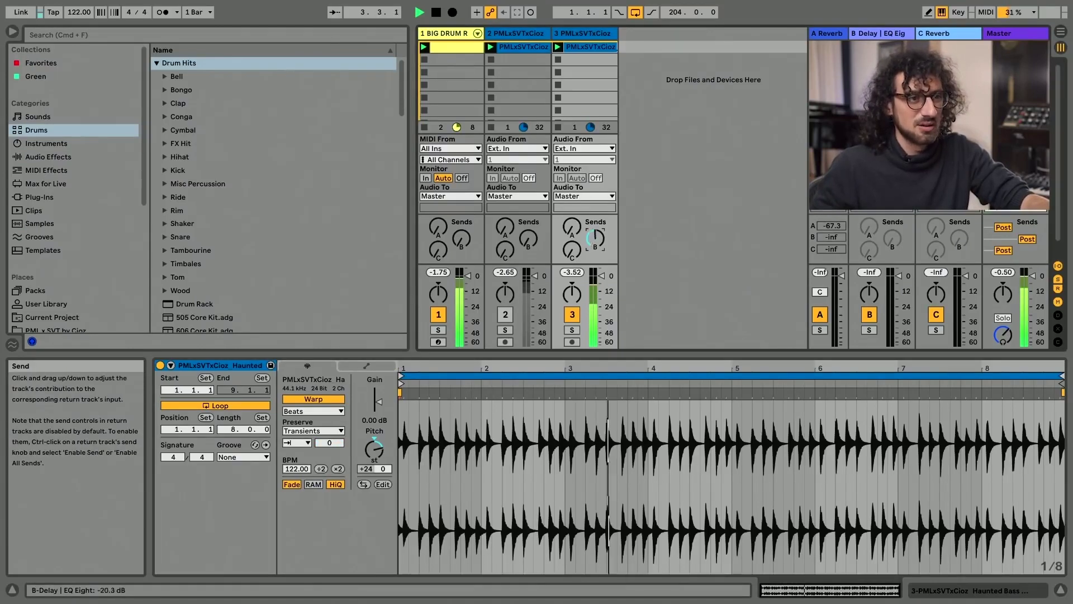
Try track 3's send B at -4.0 dB and replace it with a copy of return B's Delay placed directly on that track.
left_click_drag(595, 239, 595, 193)
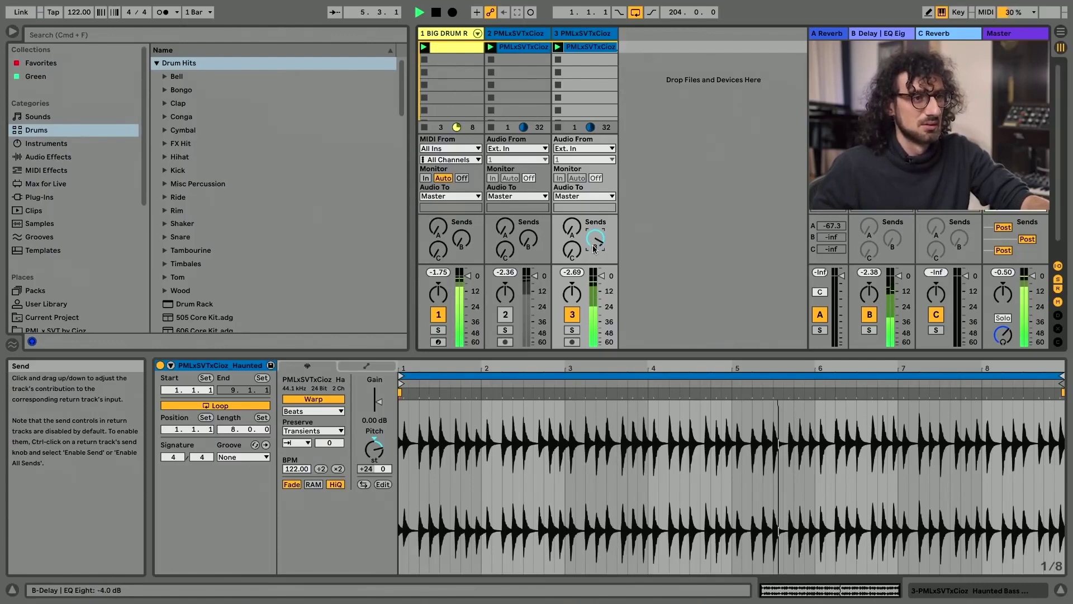
left_click(902, 34)
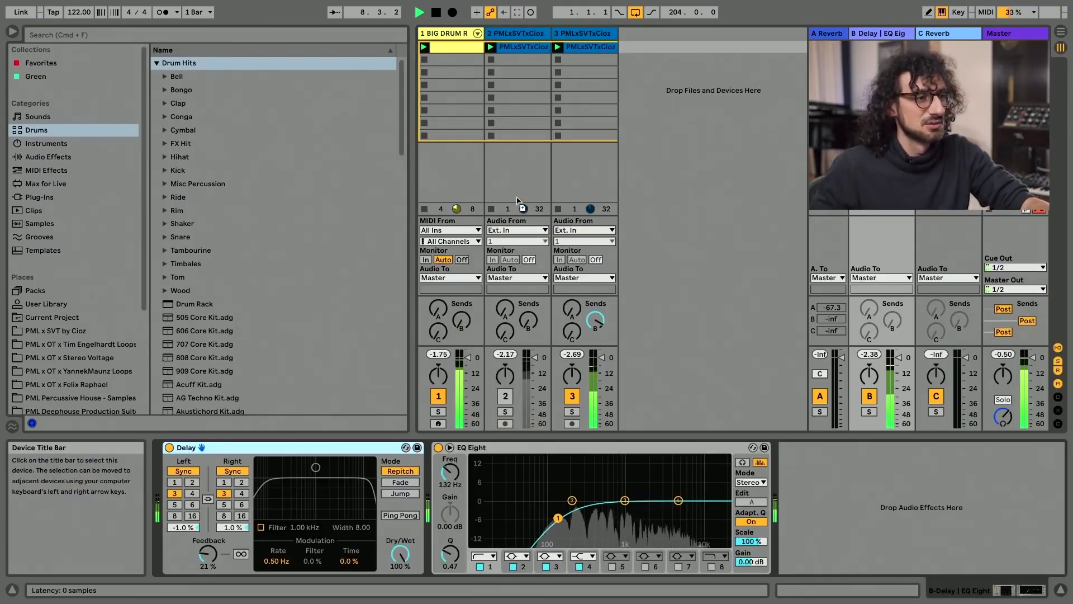
key("Delete")
key("super+z")
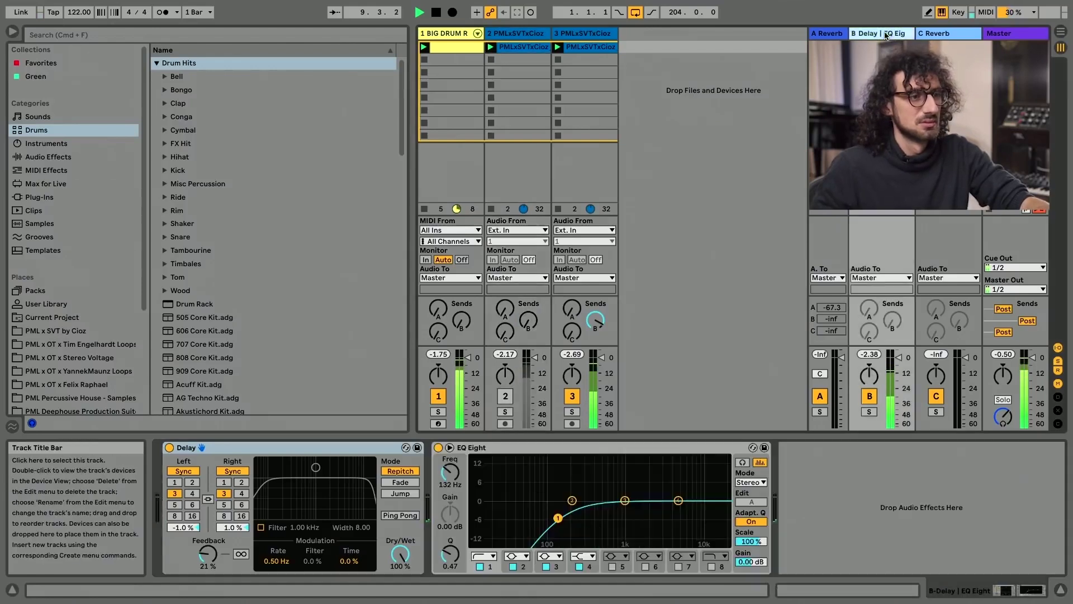
left_click(528, 35)
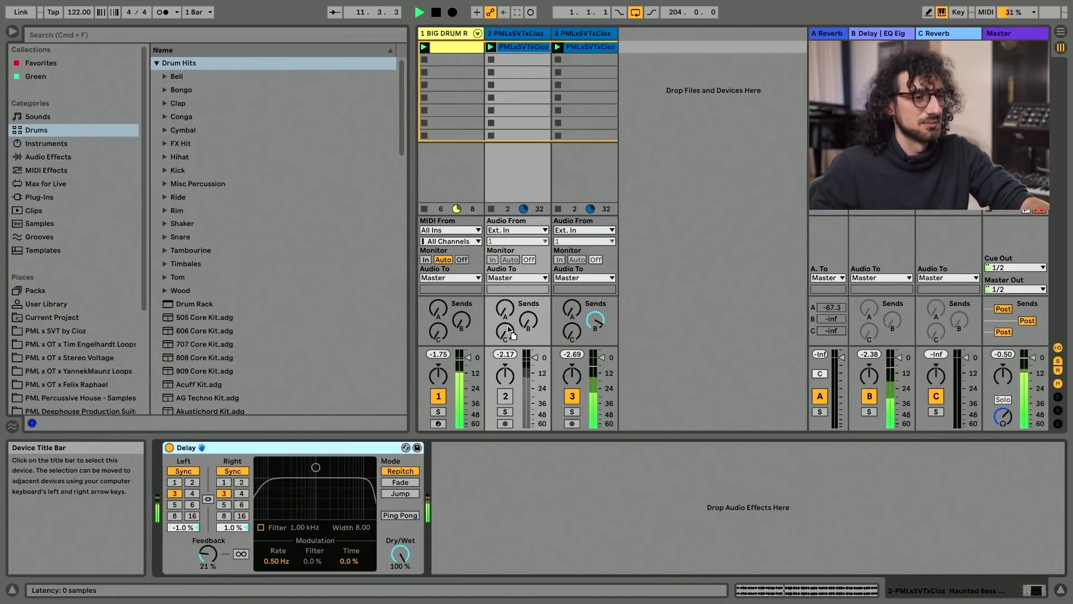
left_click(578, 329)
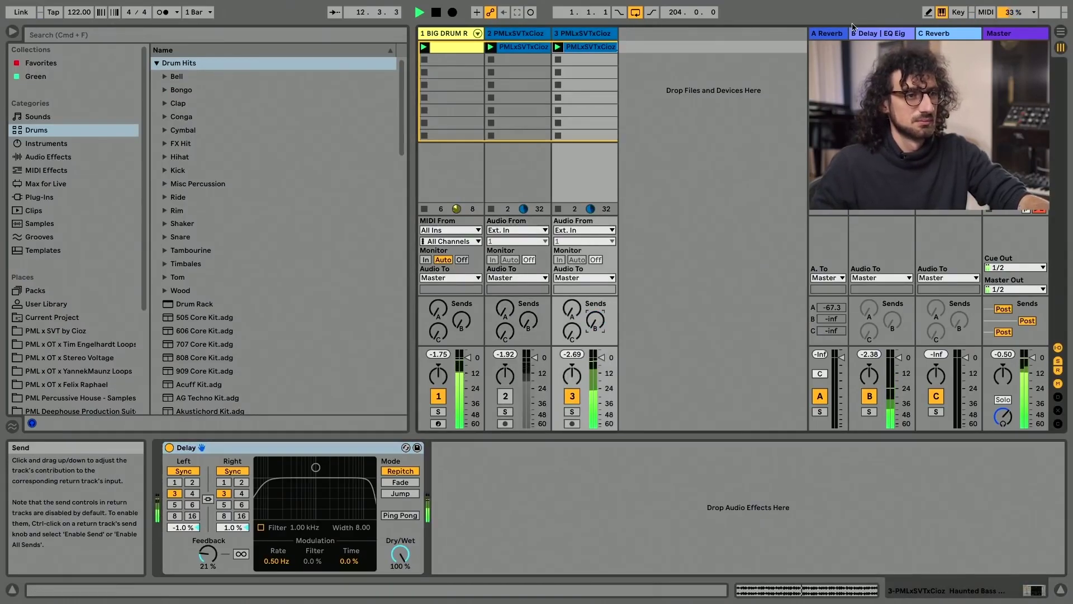
Solo track 3 and set its Delay's Dry/Wet to 44%.
left_click(572, 411)
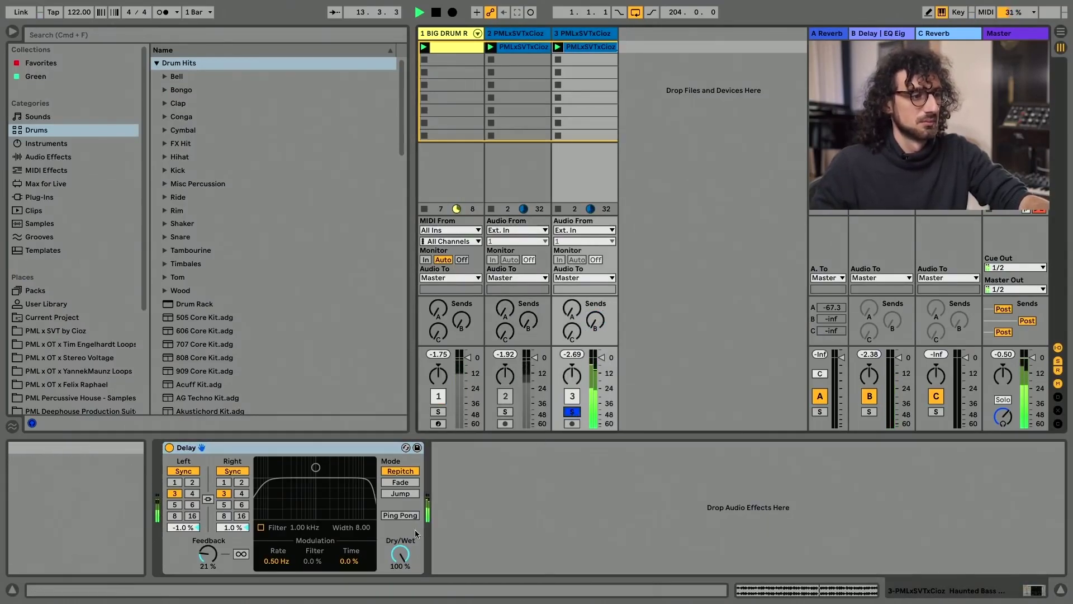
left_click_drag(400, 553, 400, 558)
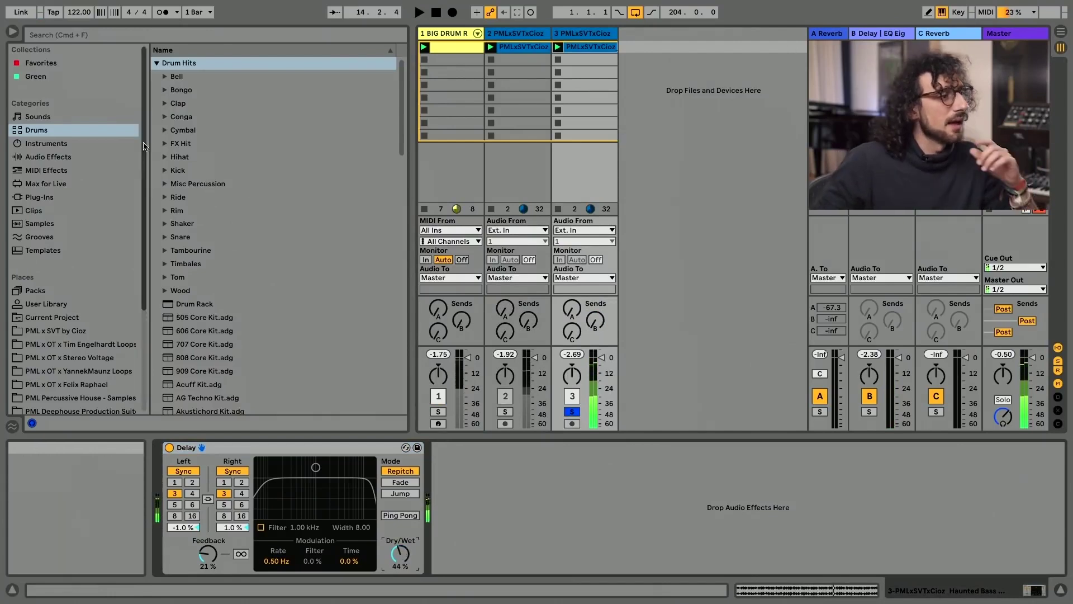
Add Auto Sidechain.adg from the Sound Design Tools folder after the Delay on track 3 and play the set.
left_click(53, 331)
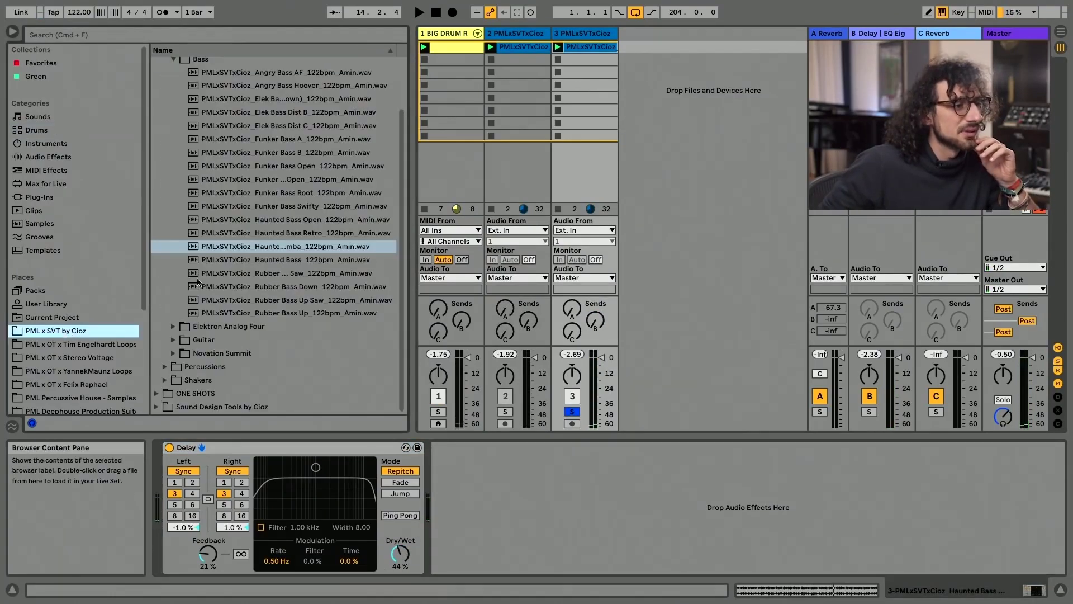
left_click(228, 246)
key("Left")
key("Left")
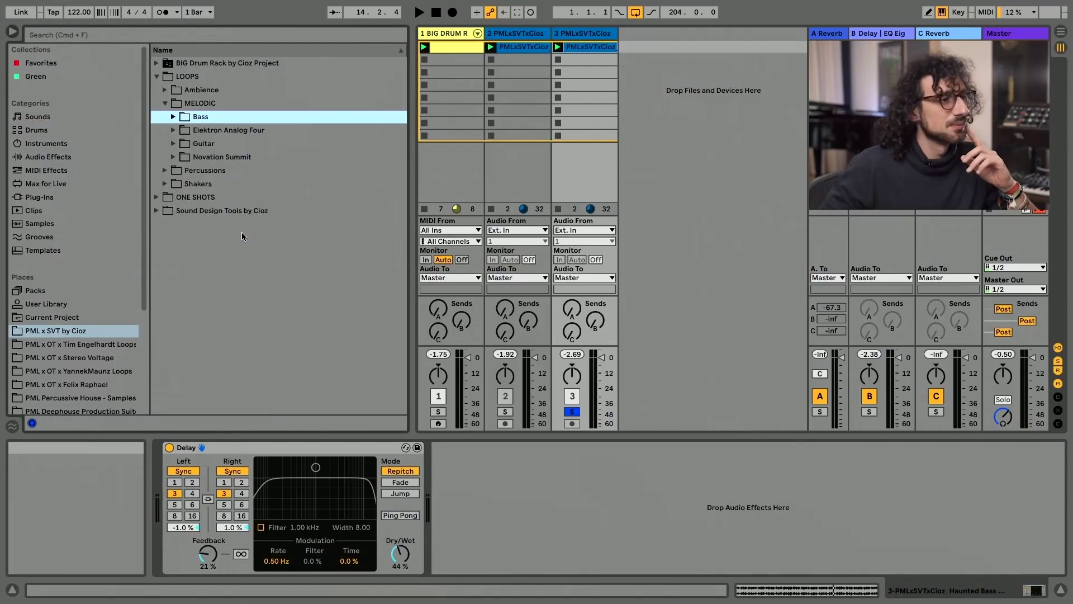
left_click(157, 210)
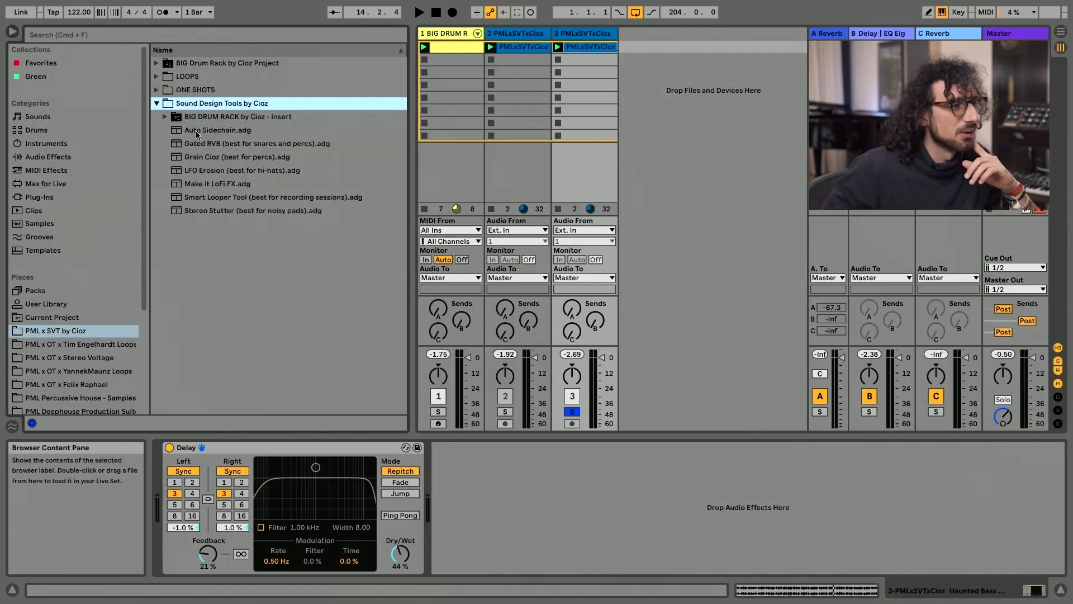
left_click_drag(196, 135, 520, 494)
key("space")
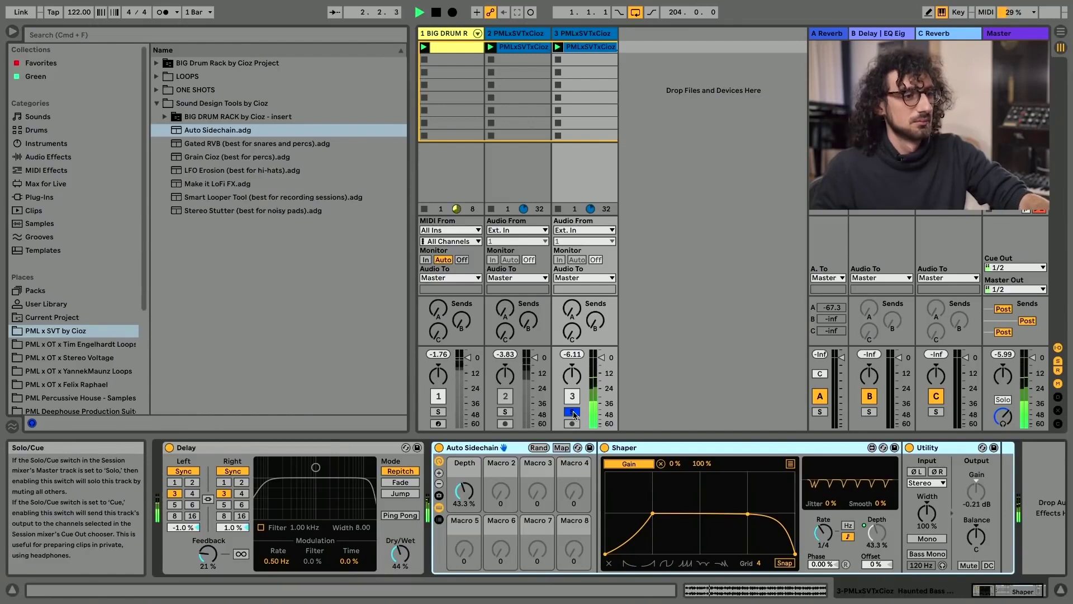
Bring track 3 back into the full mix at slightly lower volume, with some send to the A Reverb return.
left_click(573, 414)
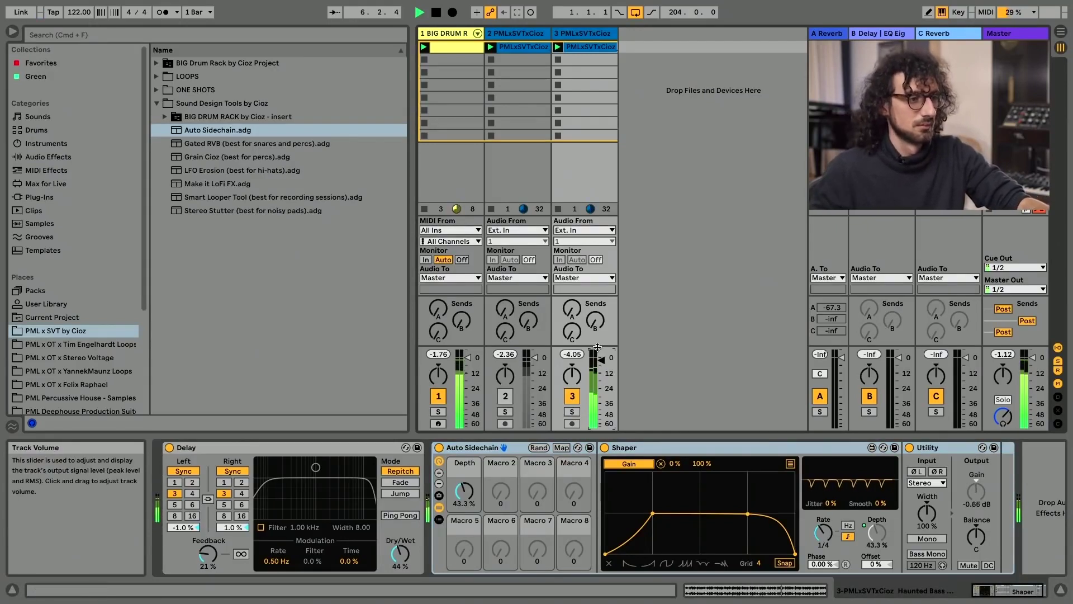
left_click_drag(571, 310, 571, 263)
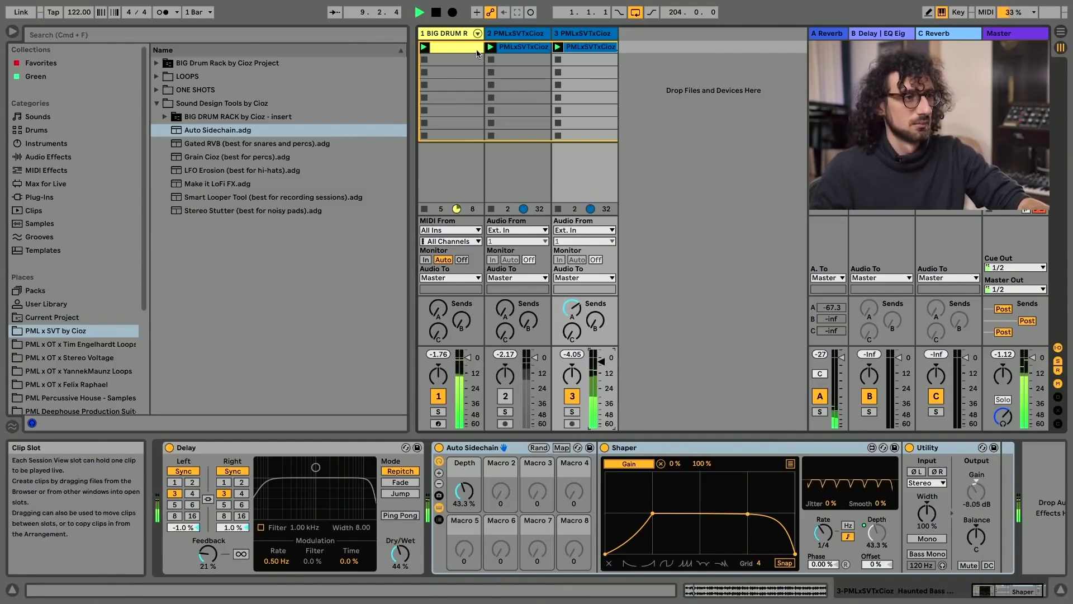
Show the main macro controls of the BIG DRUM RACK on track 1.
left_click(458, 34)
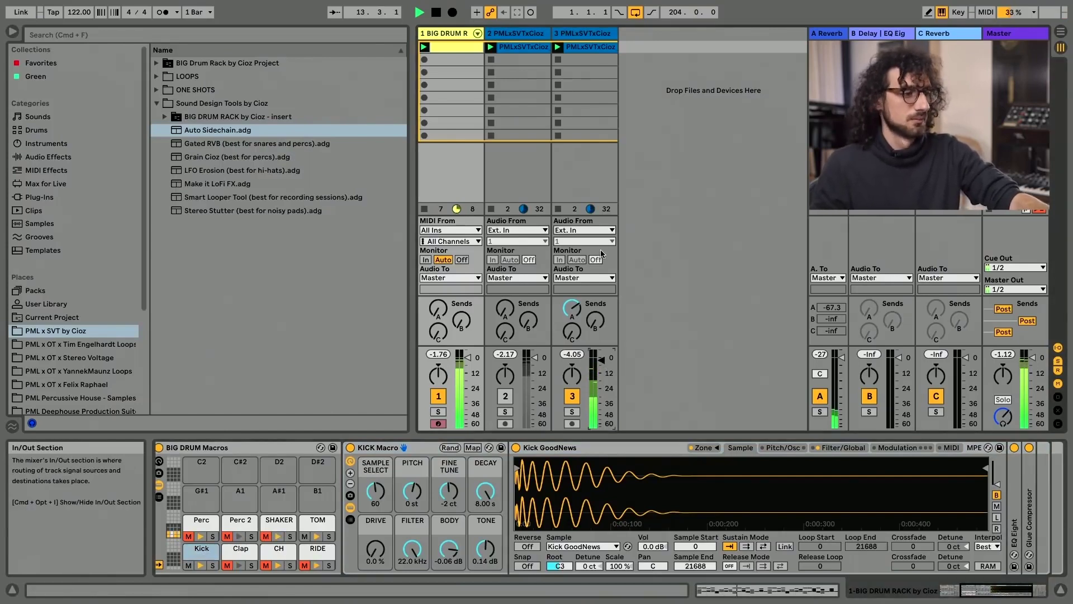
left_click(248, 447)
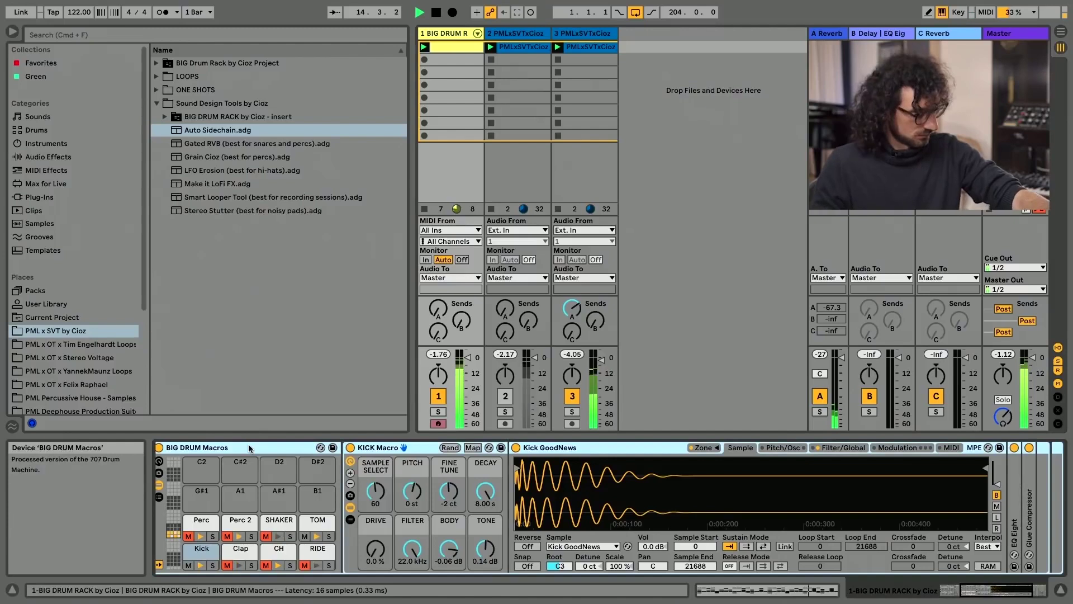
scroll(250, 444, "left", 5)
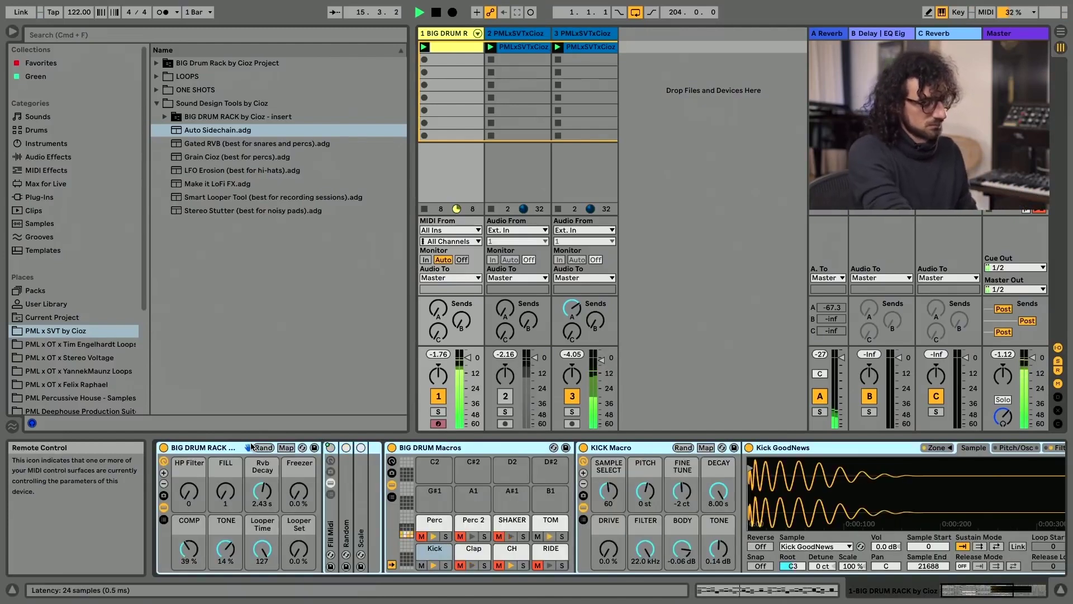
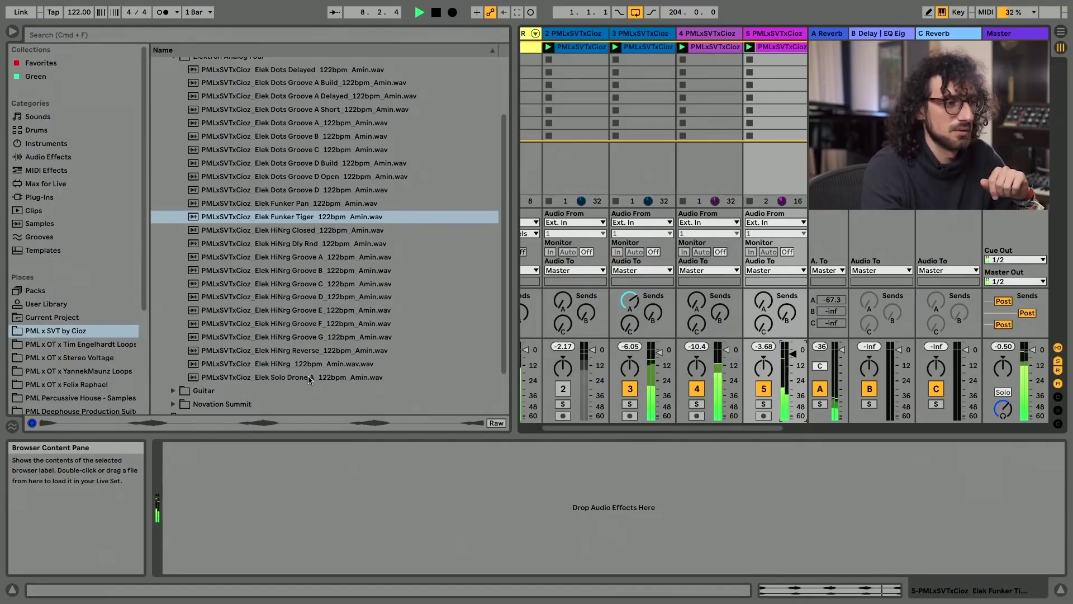
Browse the melodic loops and add Cozzo Solemn and Plucker Drive, each on its own new audio track.
left_click(309, 378)
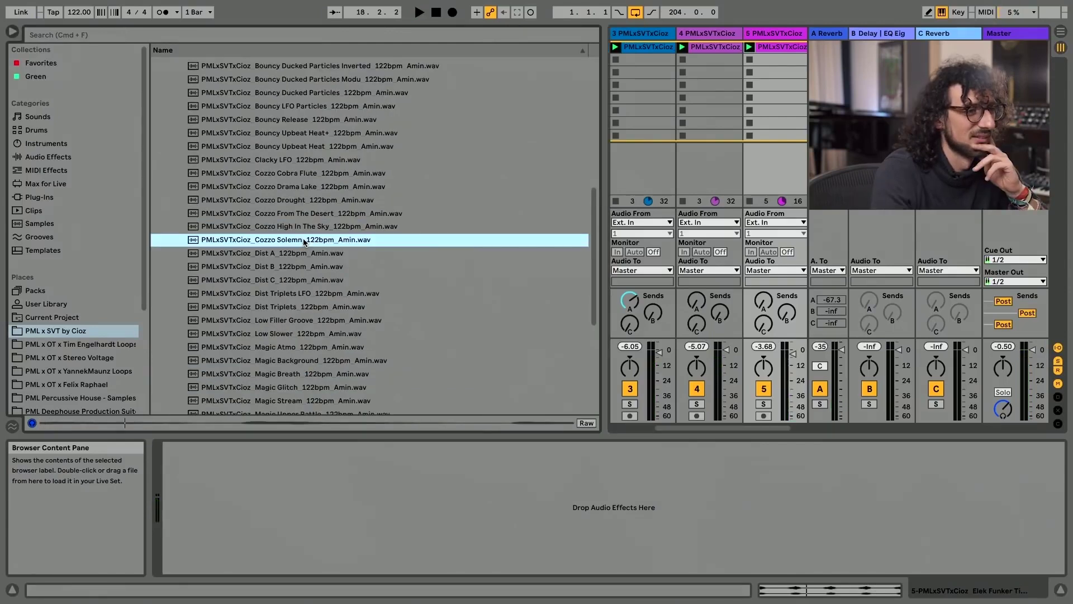
left_click_drag(606, 166, 414, 166)
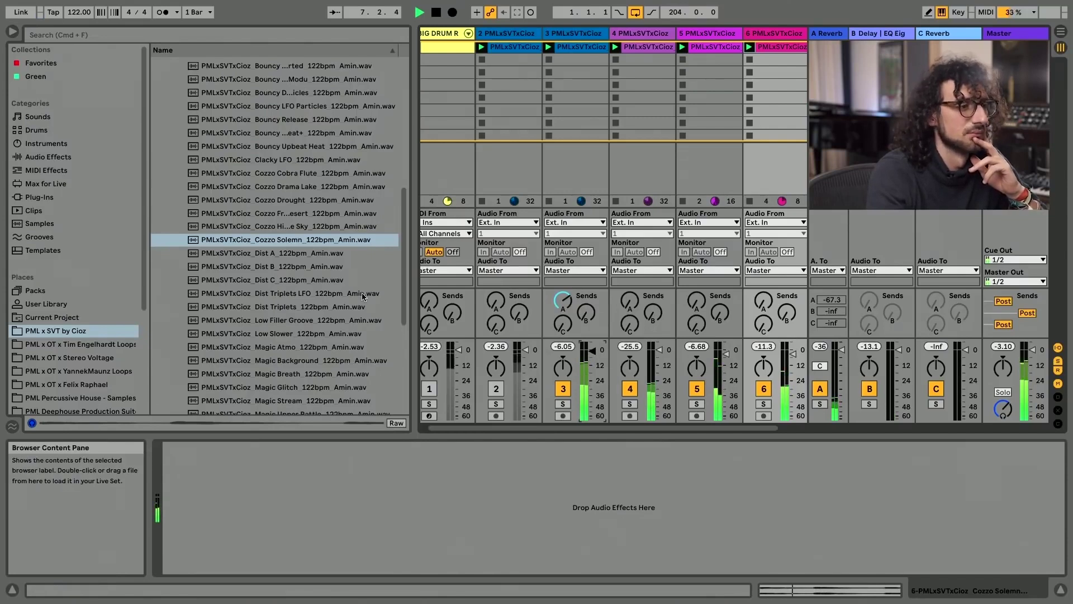
scroll(545, 290, "right", 3)
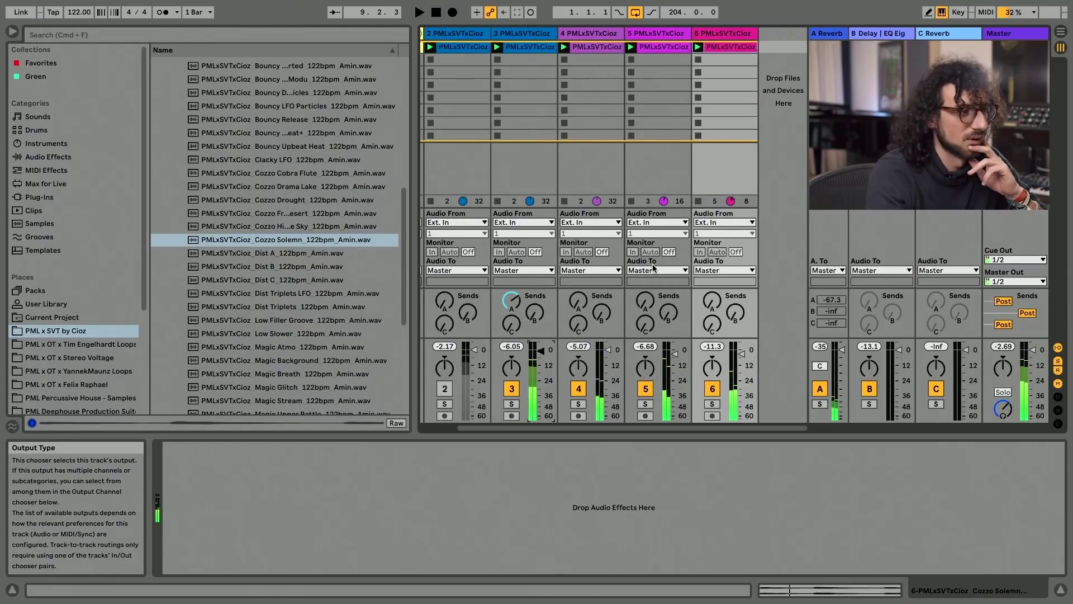
scroll(265, 279, "down", 5)
left_click(265, 306)
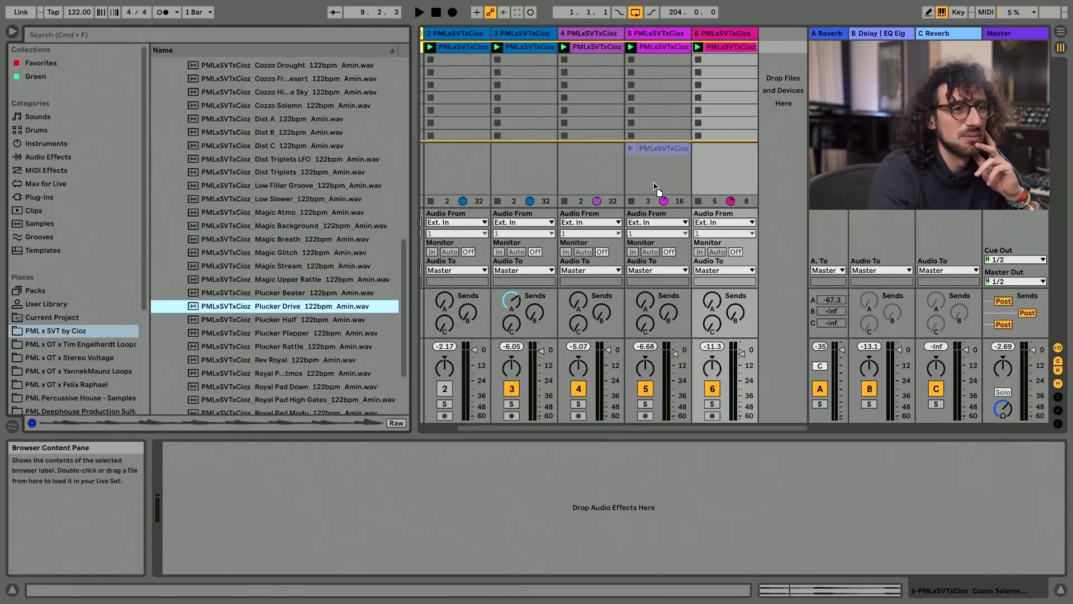
Add Auto Sidechain.adg with a Depth of 39.4% to the Plucker Drive track and reactivate the BIG DRUM RACK track.
double_click(218, 170)
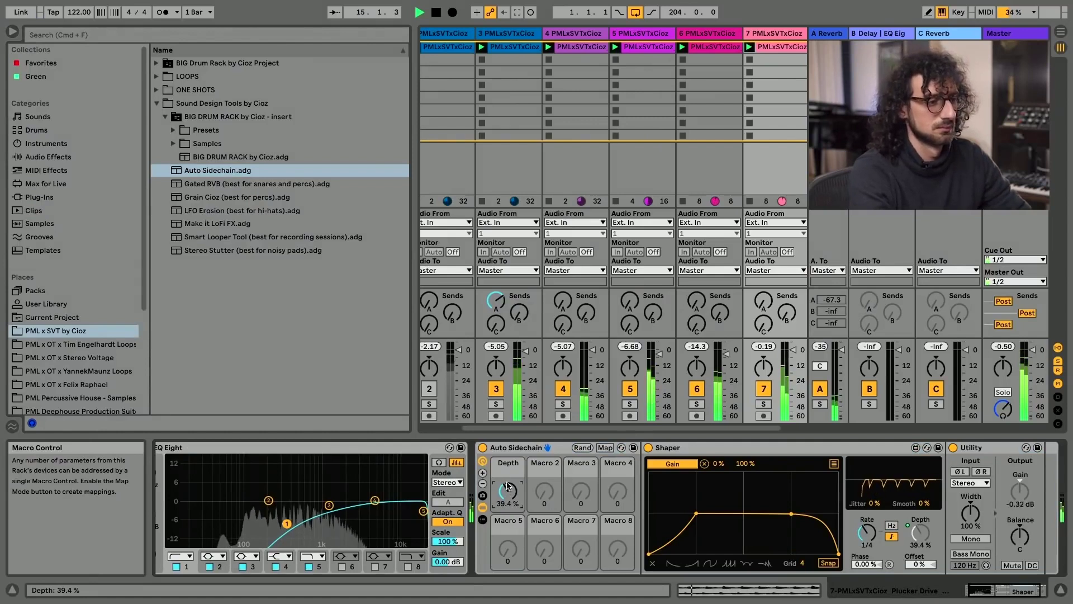
scroll(514, 407, "left", 1)
scroll(515, 406, "left", 2)
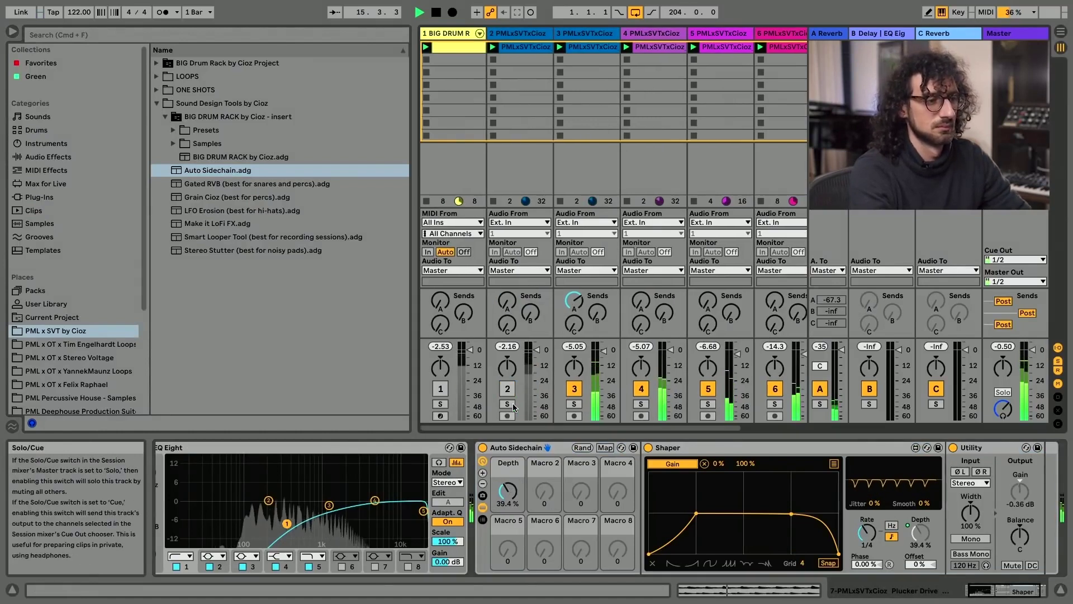
left_click(441, 388)
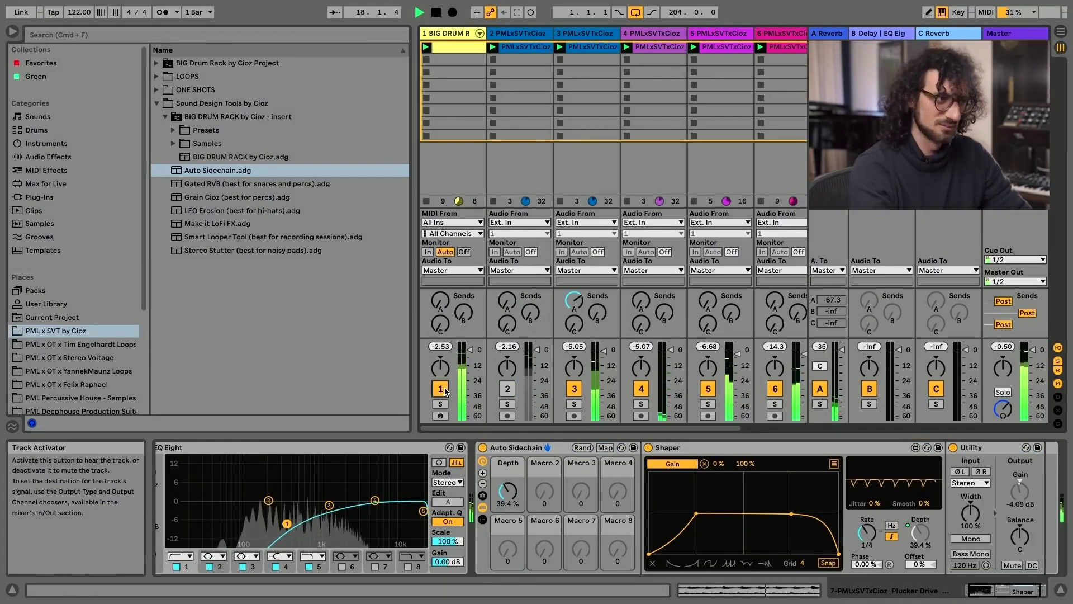
scroll(587, 373, "right", 3)
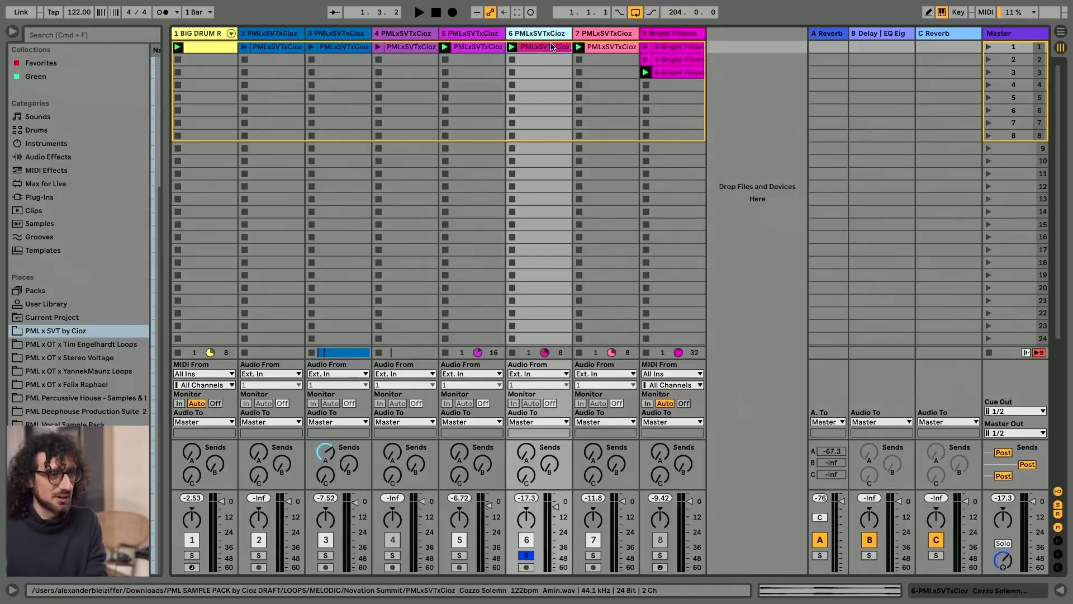
Insert an audio track after the soloed Cozzo Solemn track and load ValhallaVintageVerb onto track 6.
key("space")
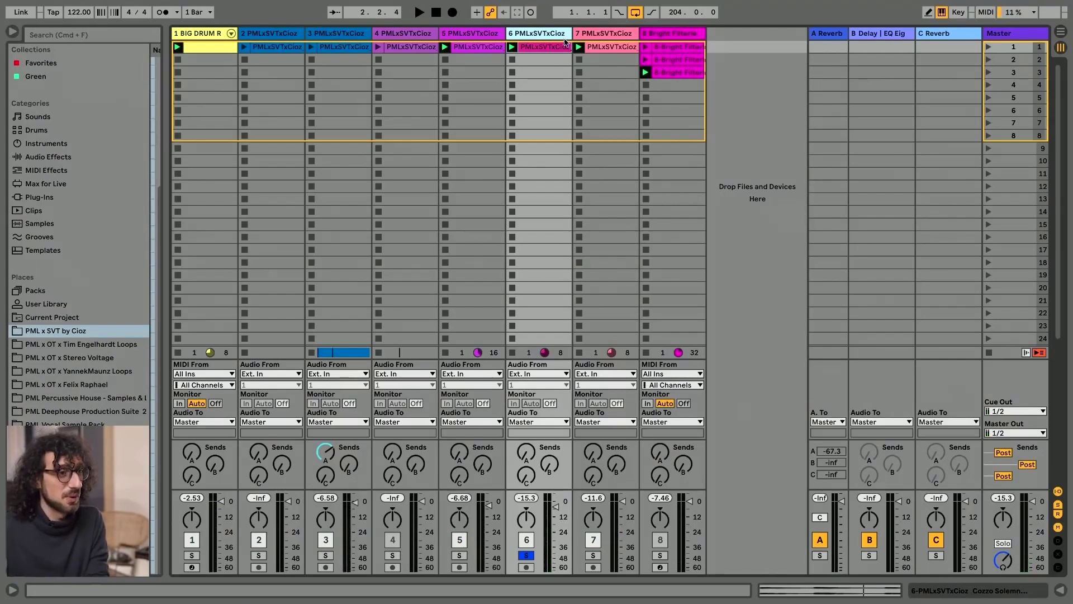
key("super+t")
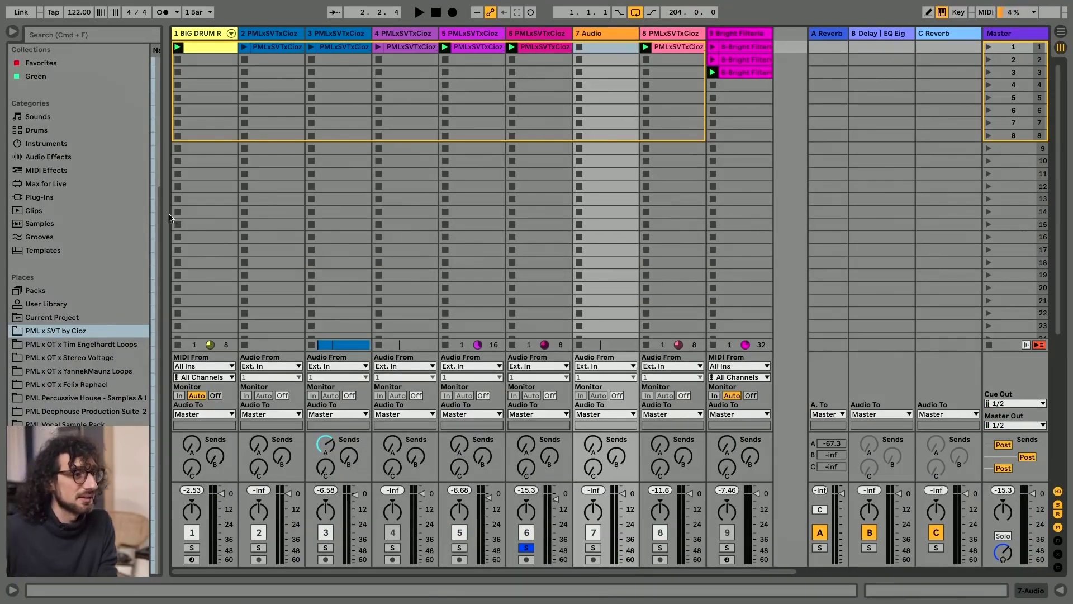
left_click_drag(165, 216, 351, 202)
left_click_drag(228, 231, 224, 228)
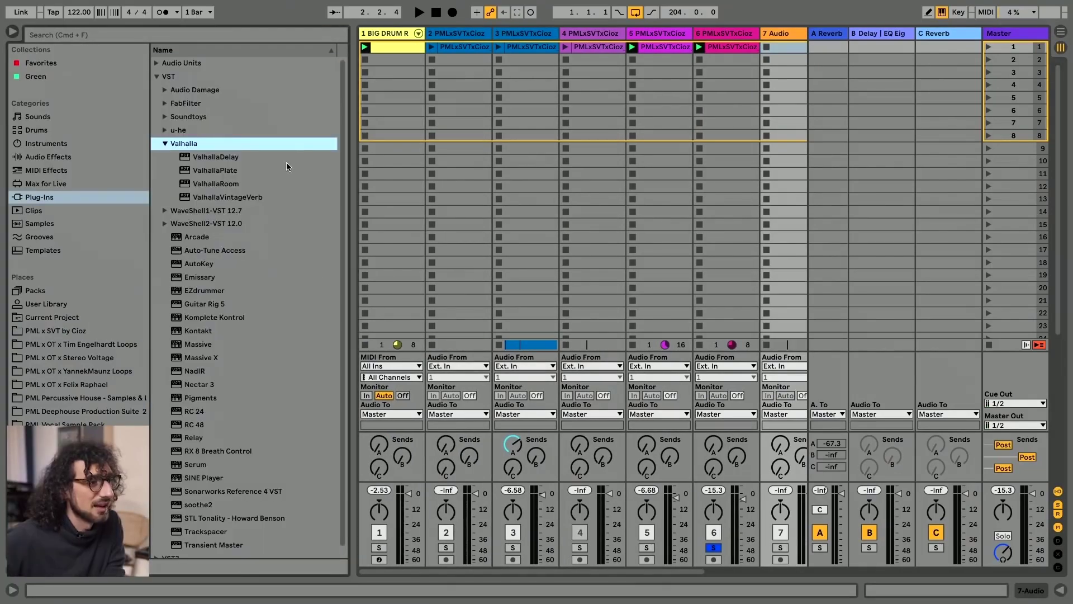
left_click_drag(249, 196, 787, 175)
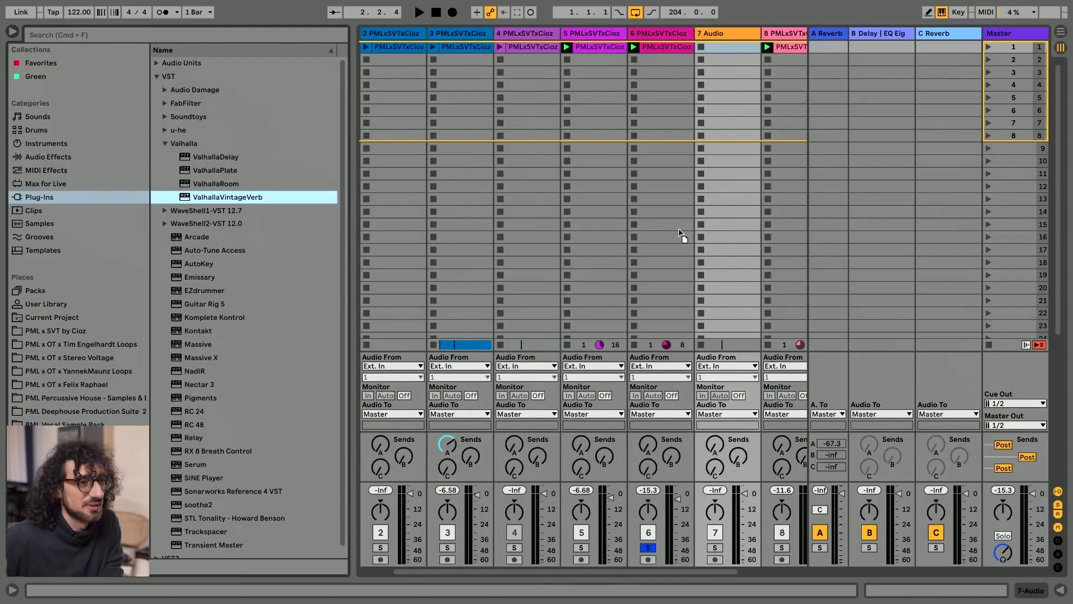
left_click_drag(673, 245, 672, 246)
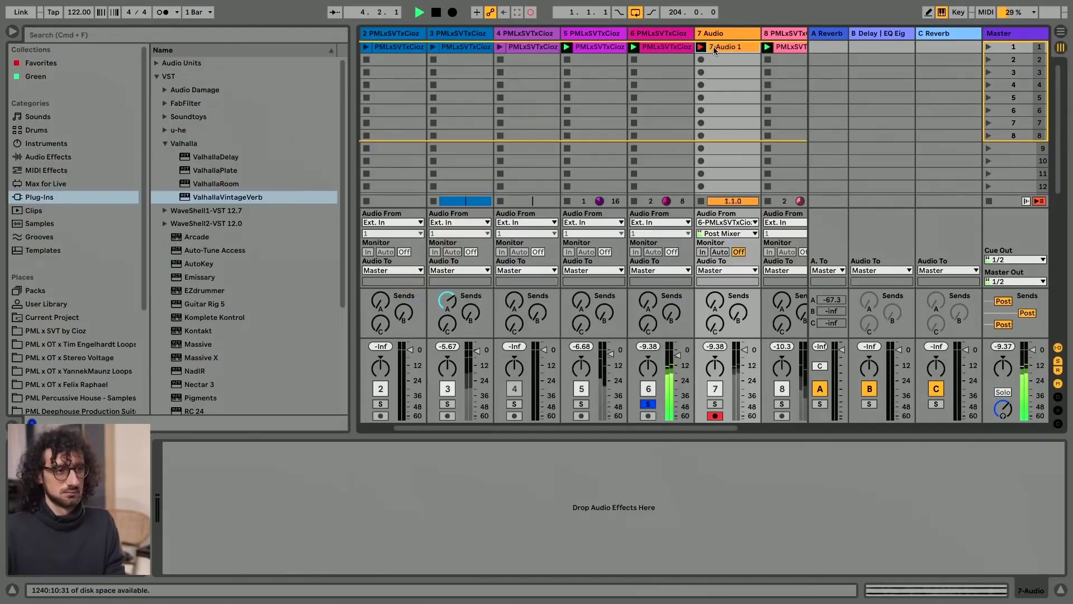
Record track 6's post-mixer output into the new audio track 7 and loop the recorded clip from 3.1.1 to 3.2.1.
double_click(719, 47)
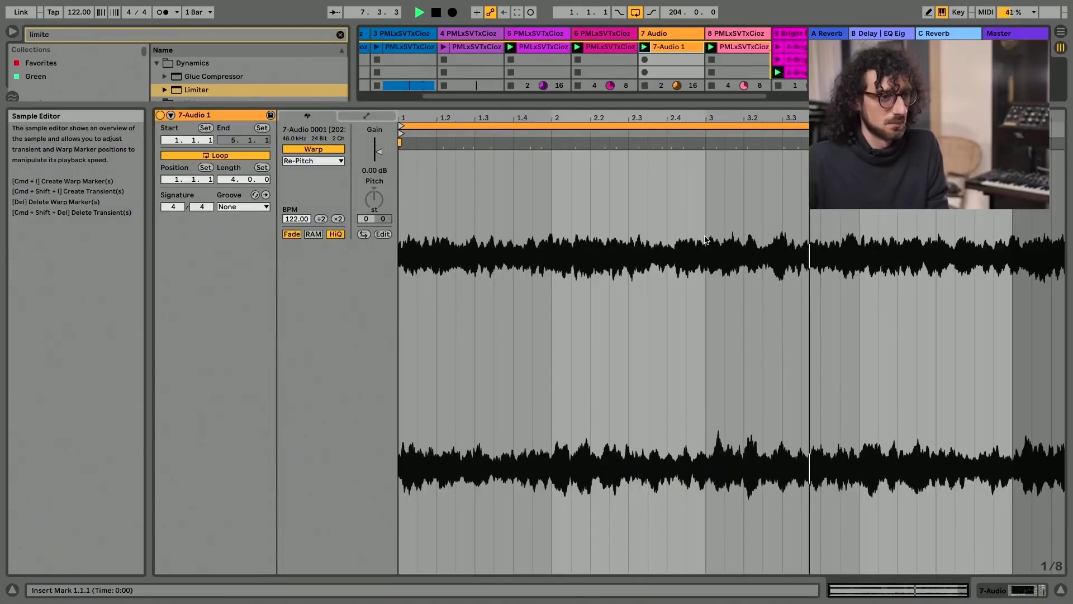
left_click_drag(711, 241, 749, 244)
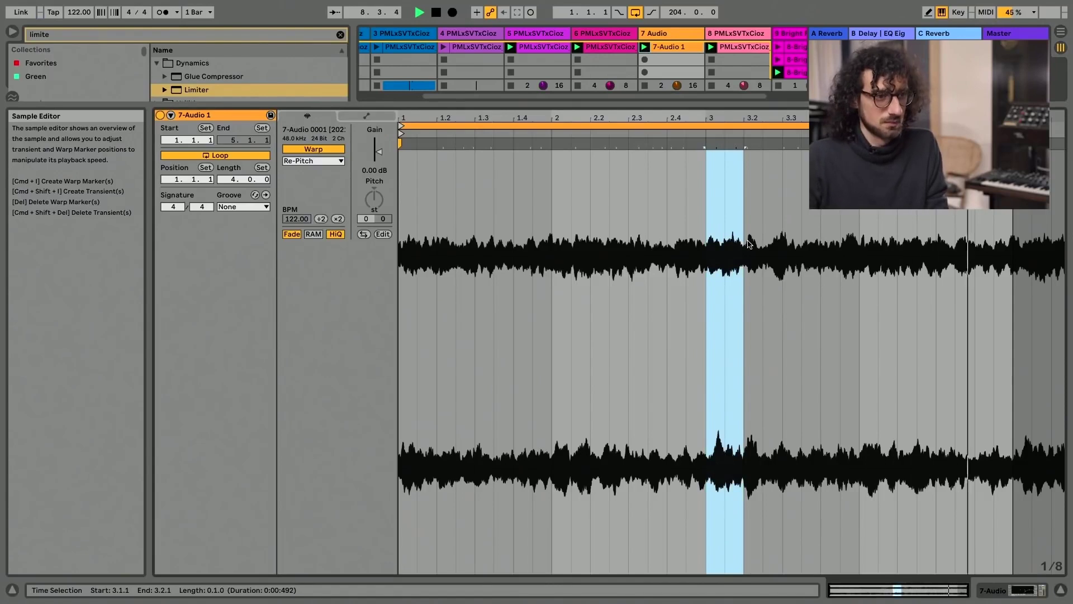
key("super+l")
left_click_drag(715, 101, 668, 580)
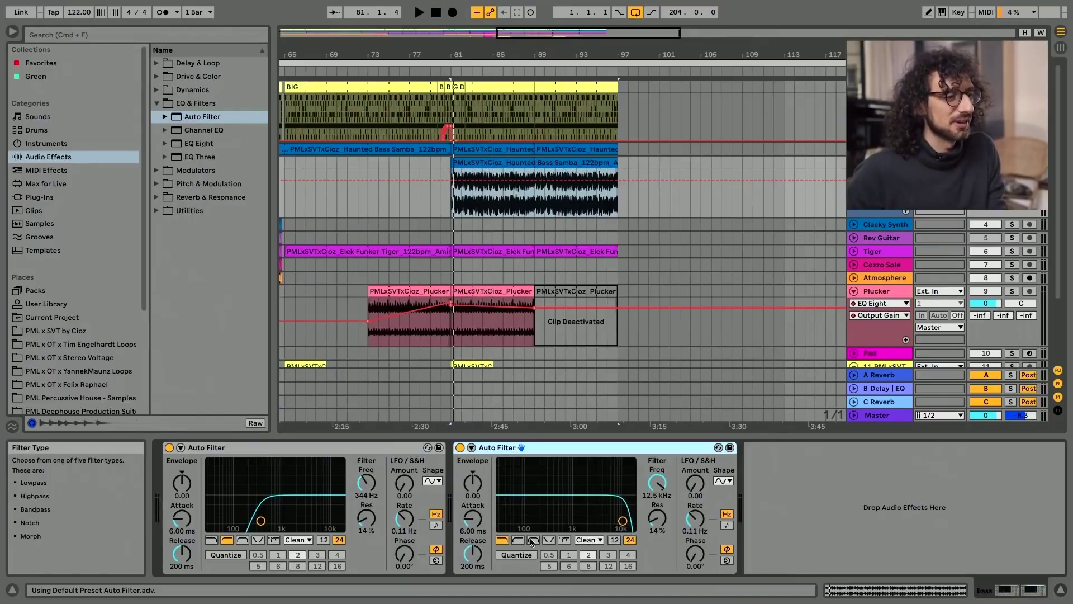
Set the second Auto Filter on the duplicated Haunted Bass track to band-pass, 12 dB slope, 1.22 kHz and 30% resonance.
left_click(532, 541)
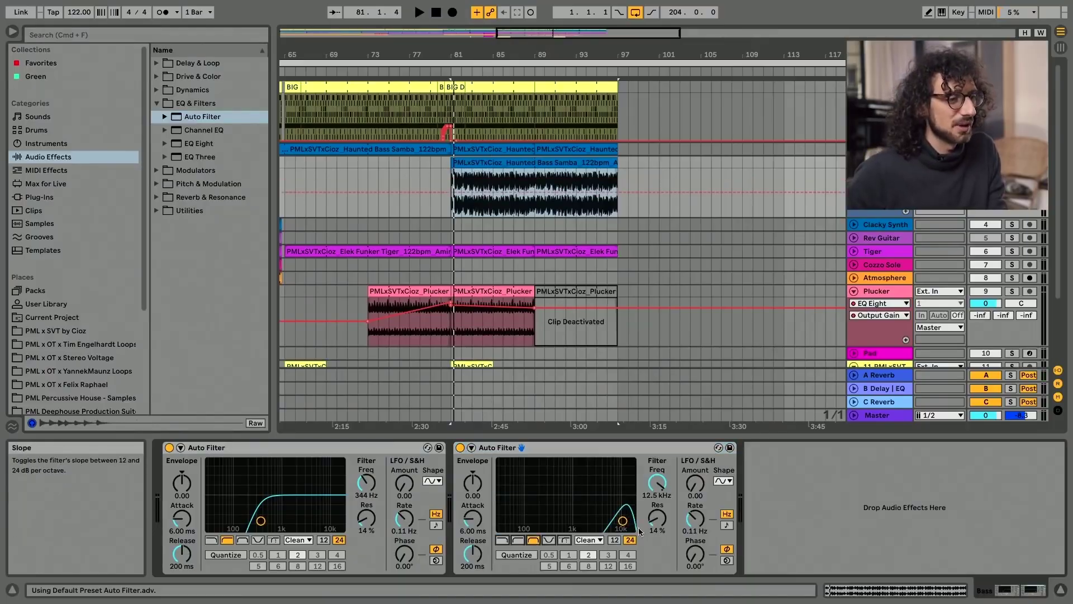
left_click_drag(657, 484, 657, 498)
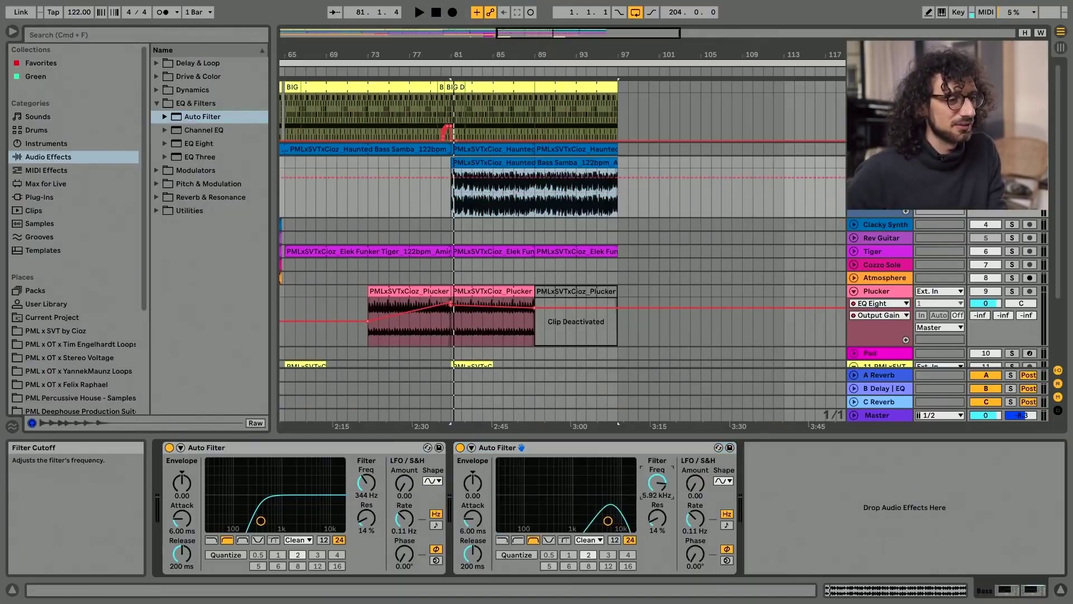
left_click(615, 540)
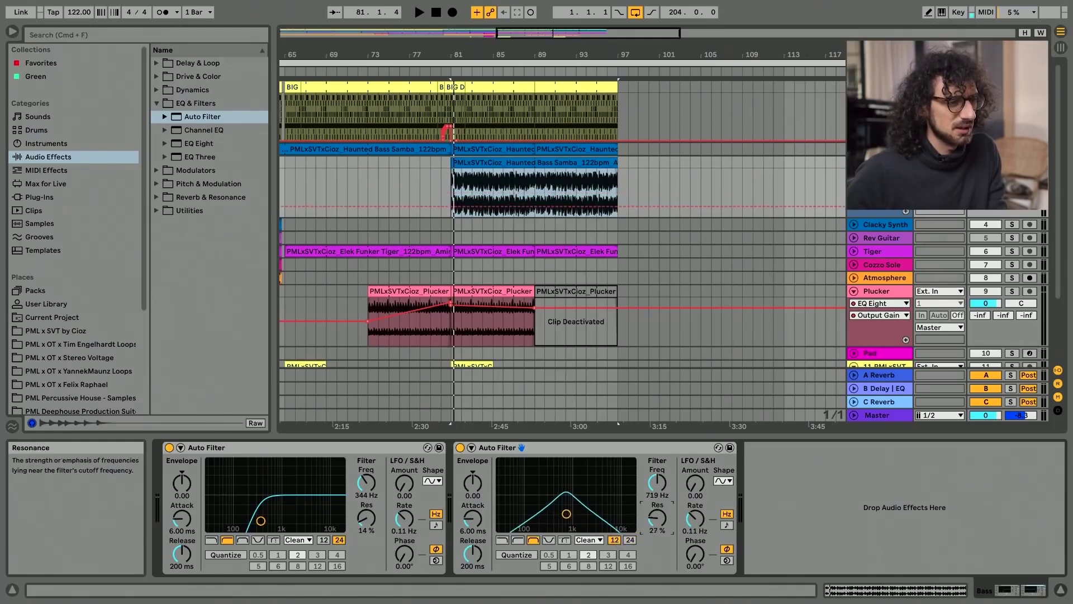
left_click_drag(657, 519, 657, 473)
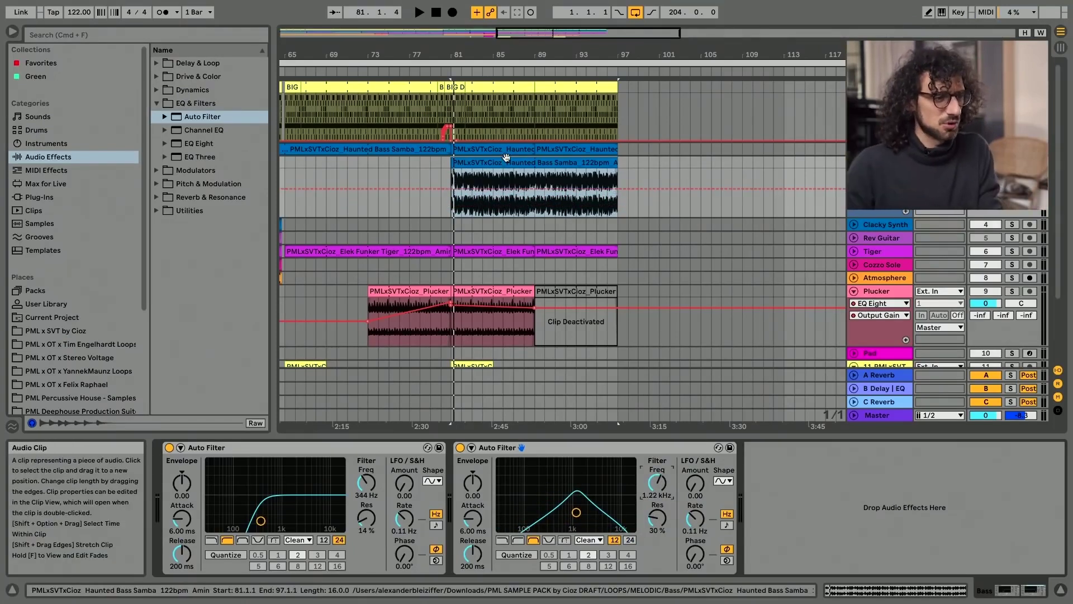
During playback, set the second Auto Filter's frequency to 888 Hz and its LFO to amount 19.5, rate 0.15 Hz and phase 180°.
key("space")
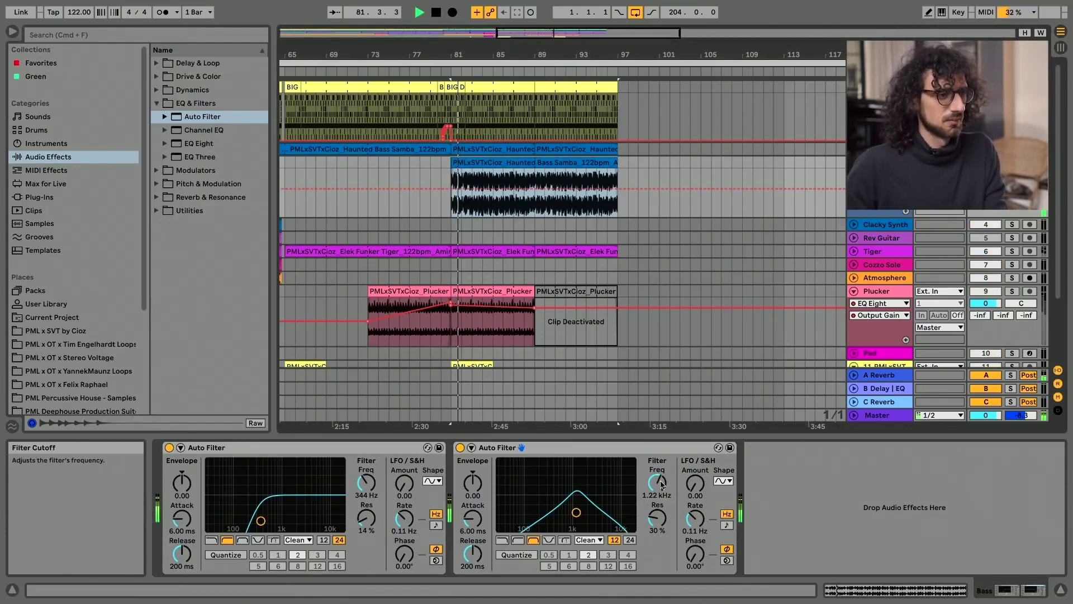
left_click_drag(657, 481, 695, 459)
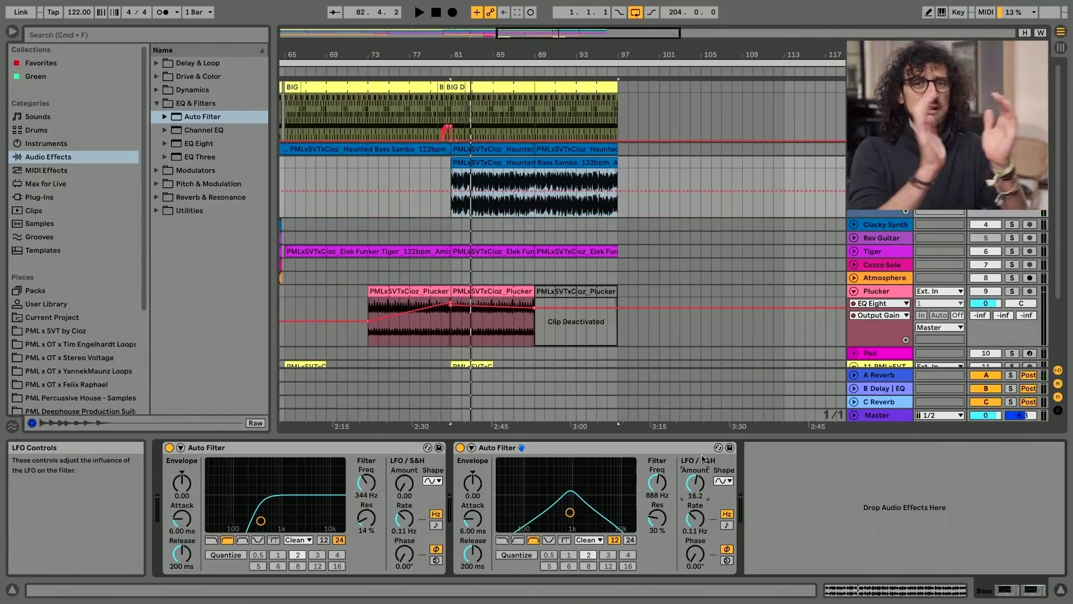
key("space")
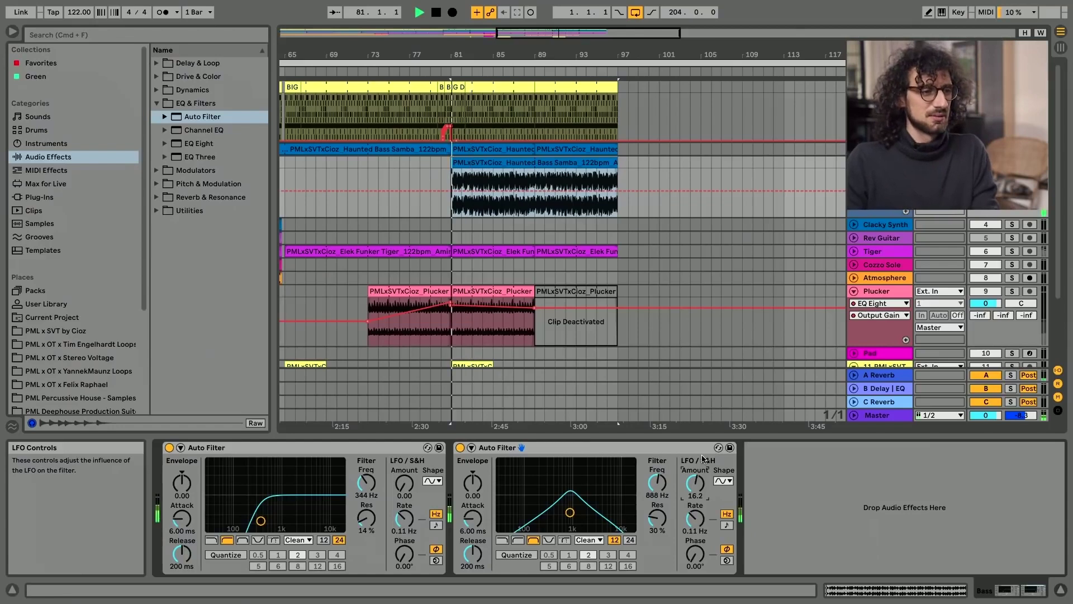
left_click_drag(695, 482, 696, 478)
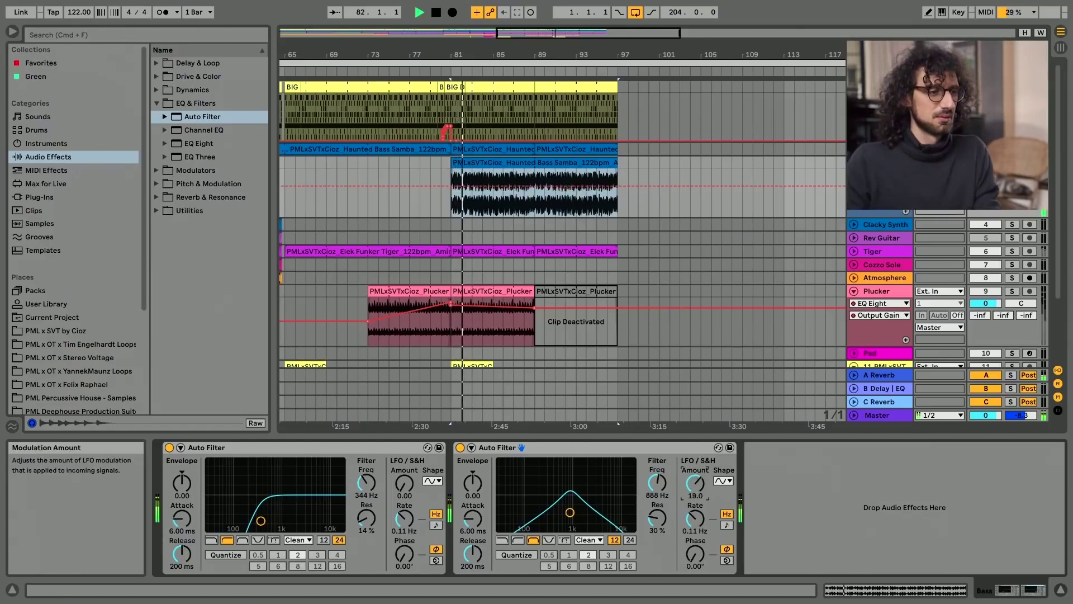
left_click_drag(695, 519, 695, 522)
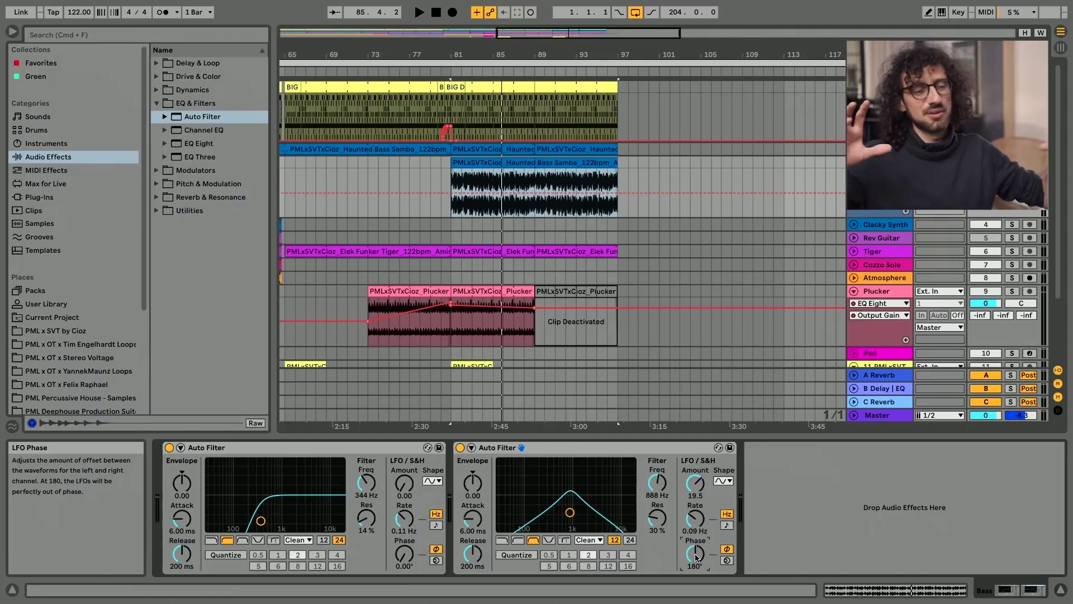
key("space")
left_click_drag(695, 519, 690, 481)
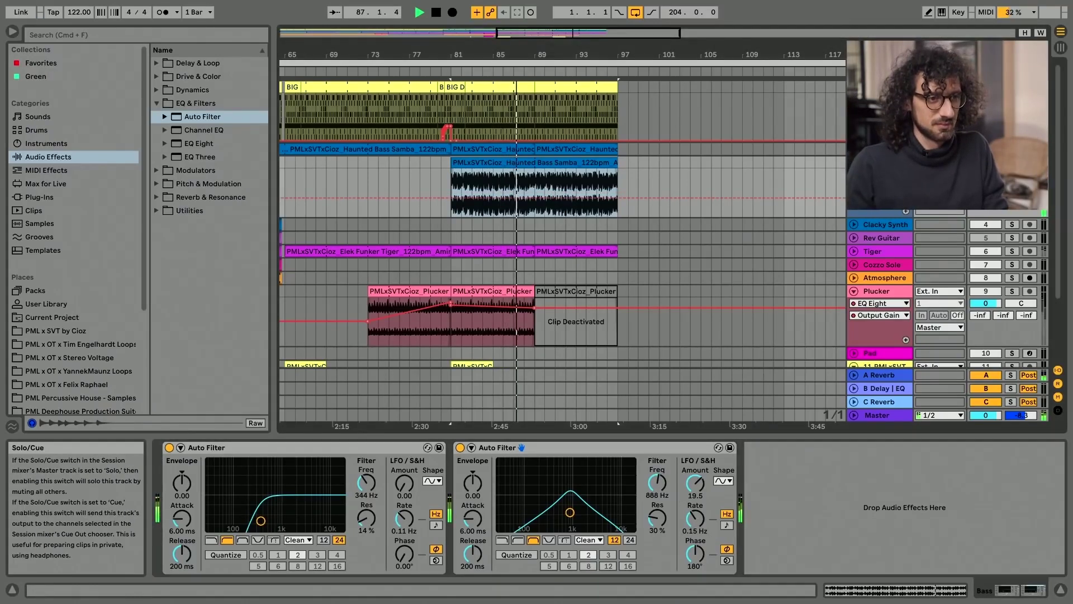
Unsolo the filtered bass track and play the full arrangement from about bar 79.
key("s")
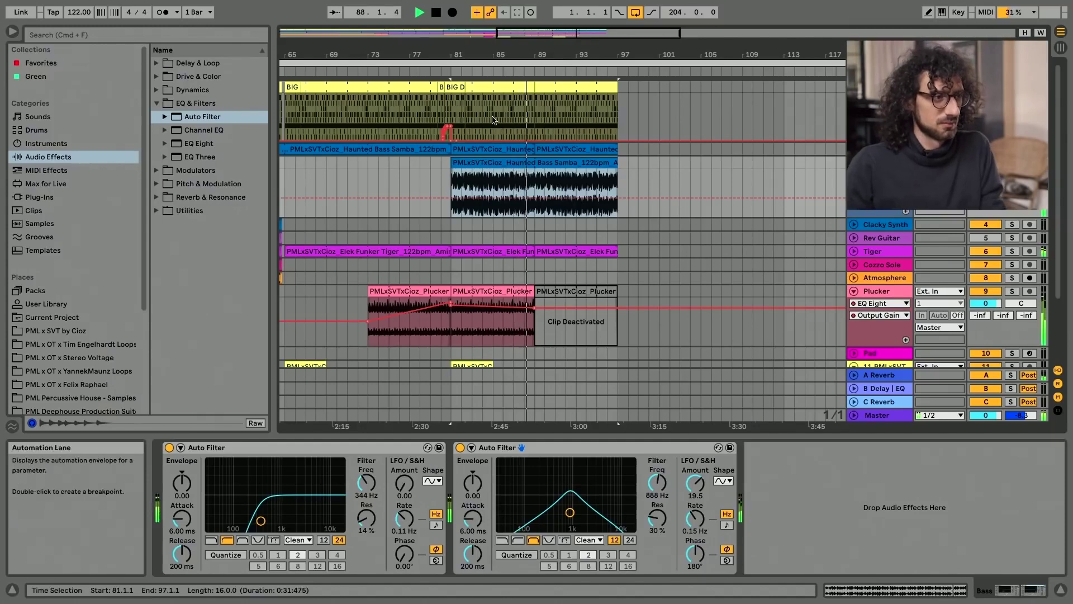
left_click(440, 72)
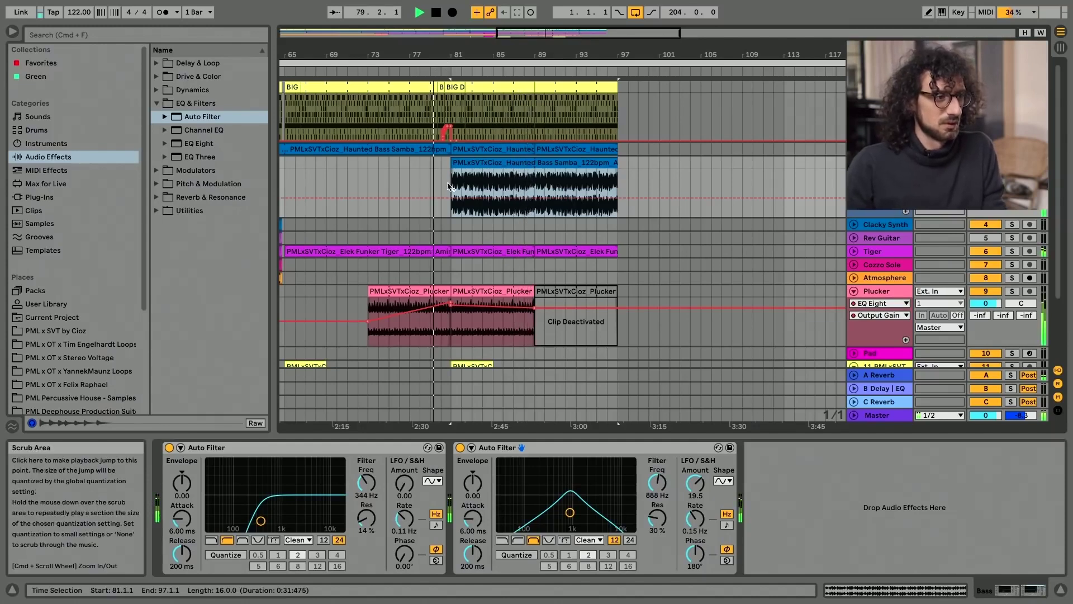
left_click(468, 330)
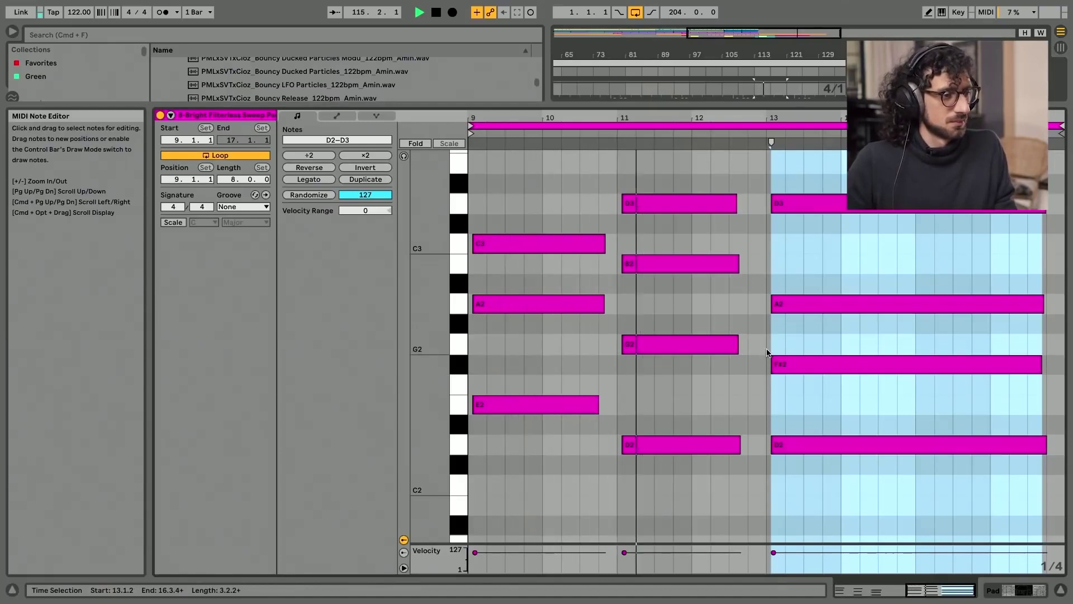
Review the pad chords and extend the Bright Filterless Sweep Pad clip to the end of the 7-Audio 1 clip.
left_click_drag(916, 594, 916, 573)
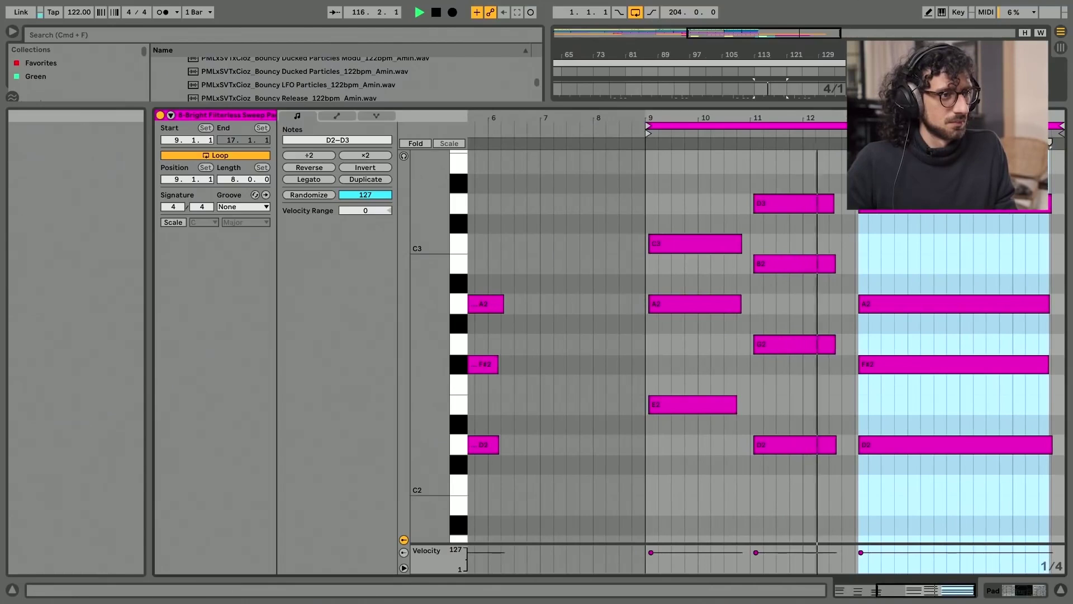
key("super+alt+l")
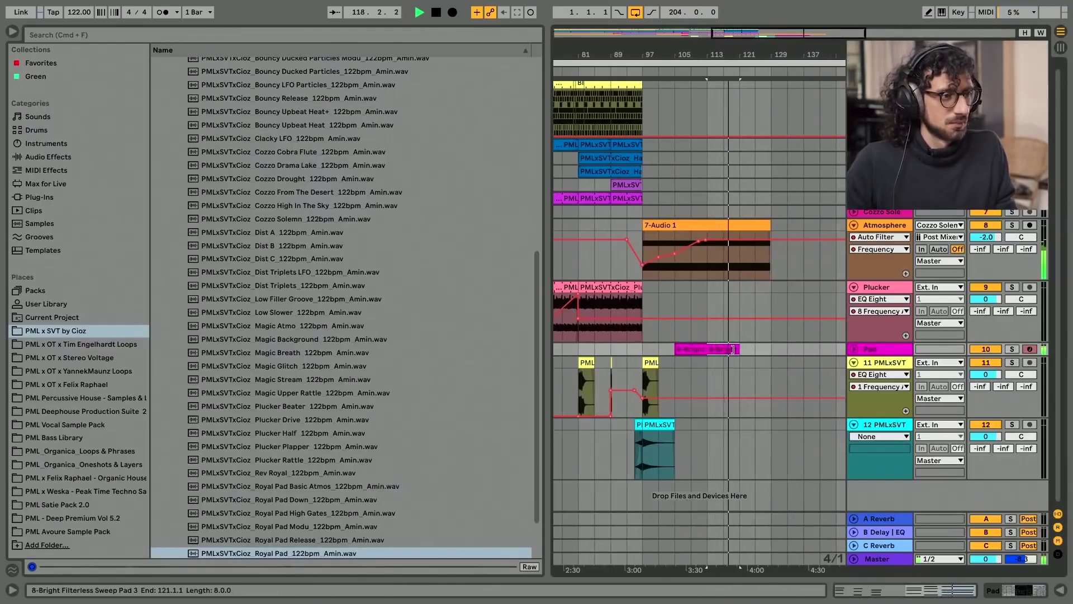
left_click_drag(739, 349, 766, 352)
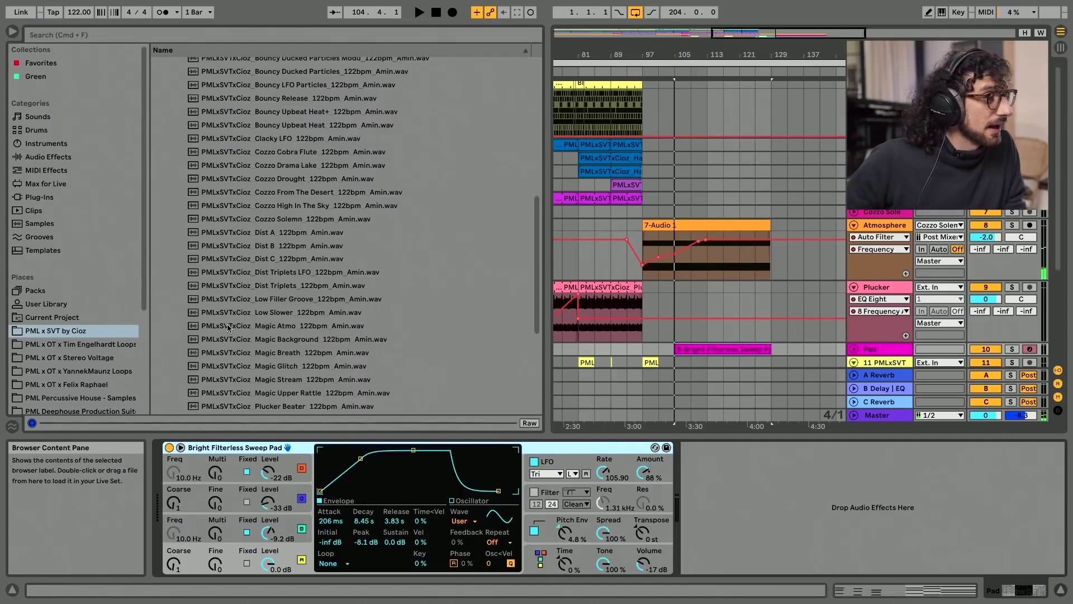
Load the Stereo Stutter rack on the Pad track and map its LFO device's Offset to the LFO Frequency macro.
scroll(251, 329, "up", 3)
scroll(249, 327, "up", 10)
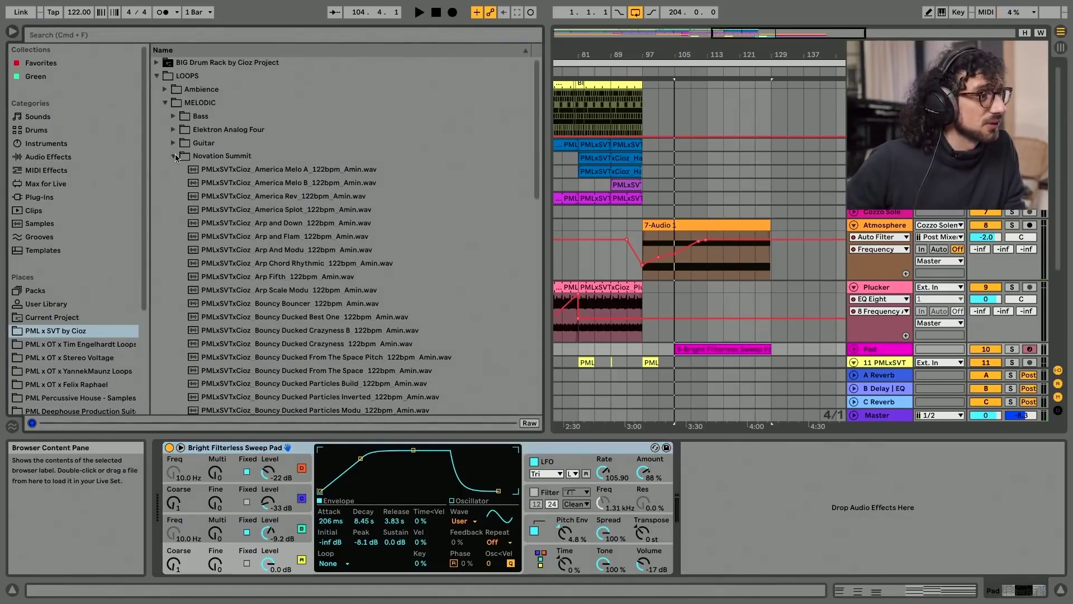
left_click(175, 156)
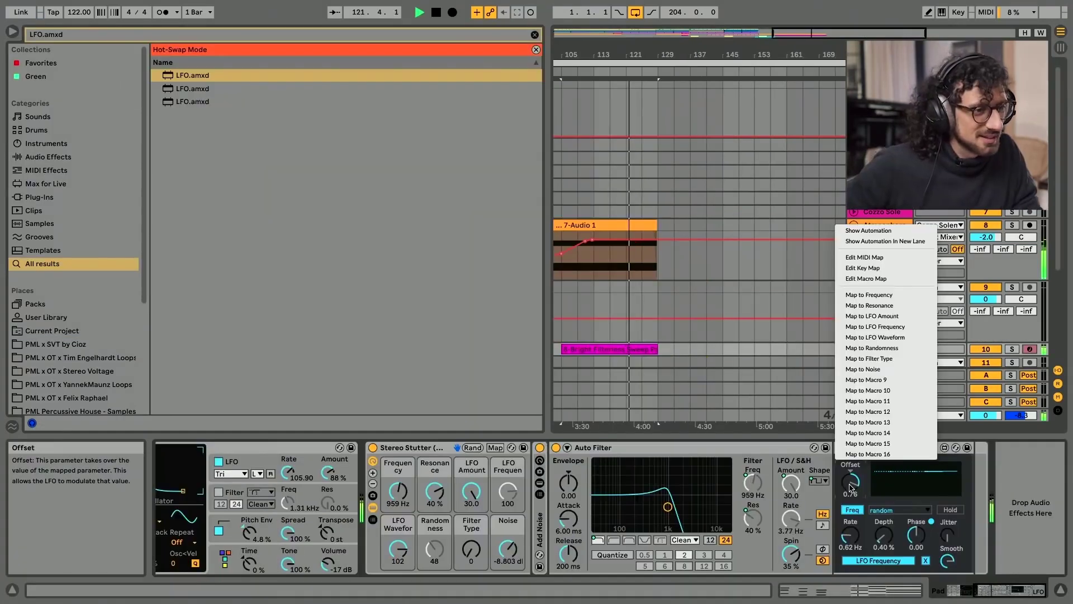
left_click(875, 327)
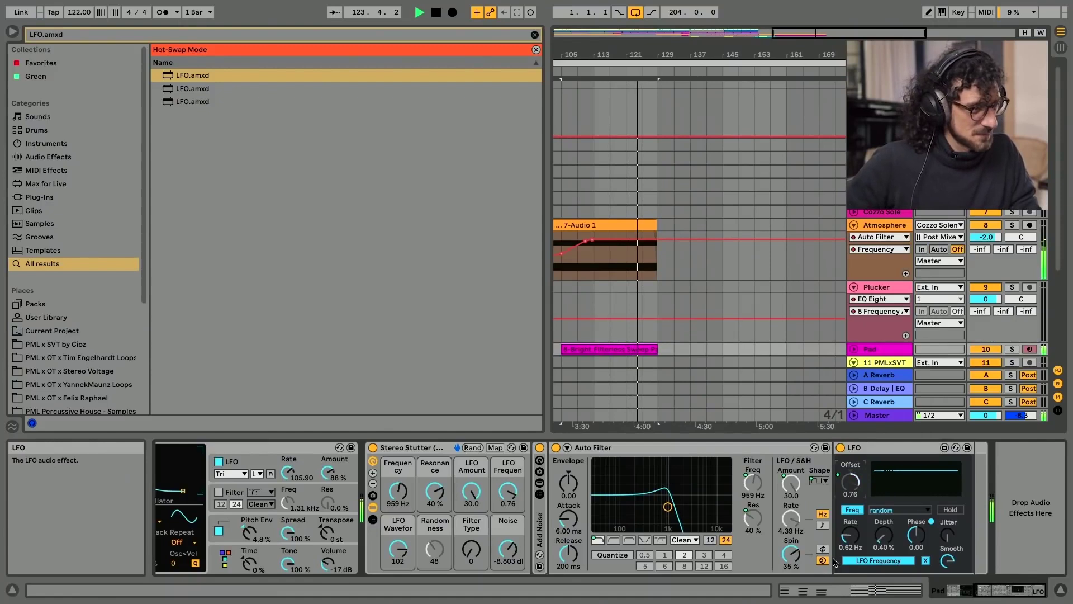
Map the LFO's Depth to the Randomness macro, and set the Stereo Stutter Frequency to 320 Hz, Resonance to 9.8 % and LFO Amount to 1.89.
right_click(886, 538)
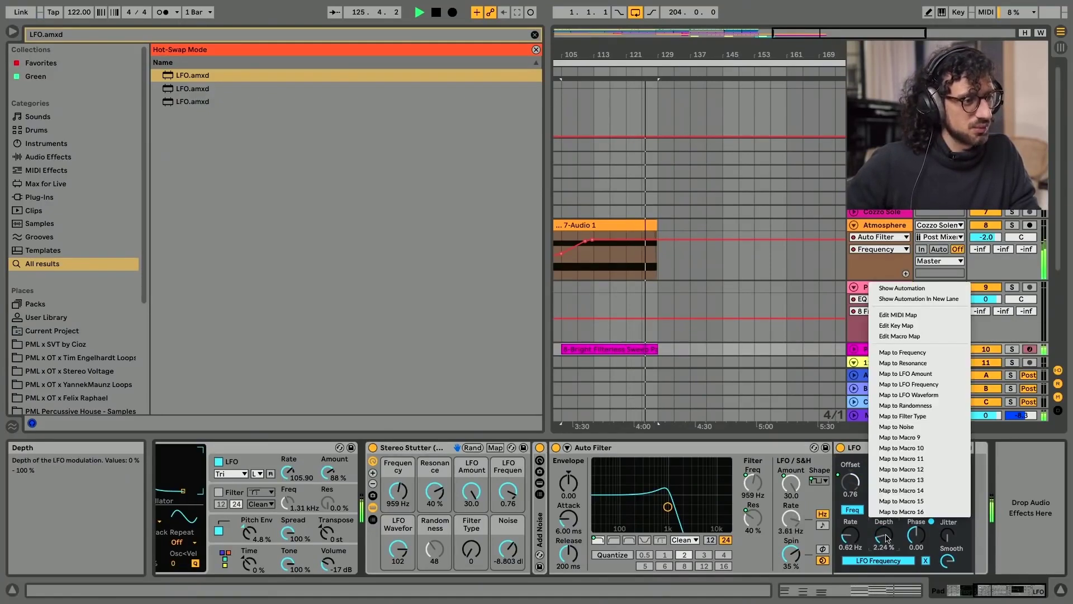
left_click(921, 406)
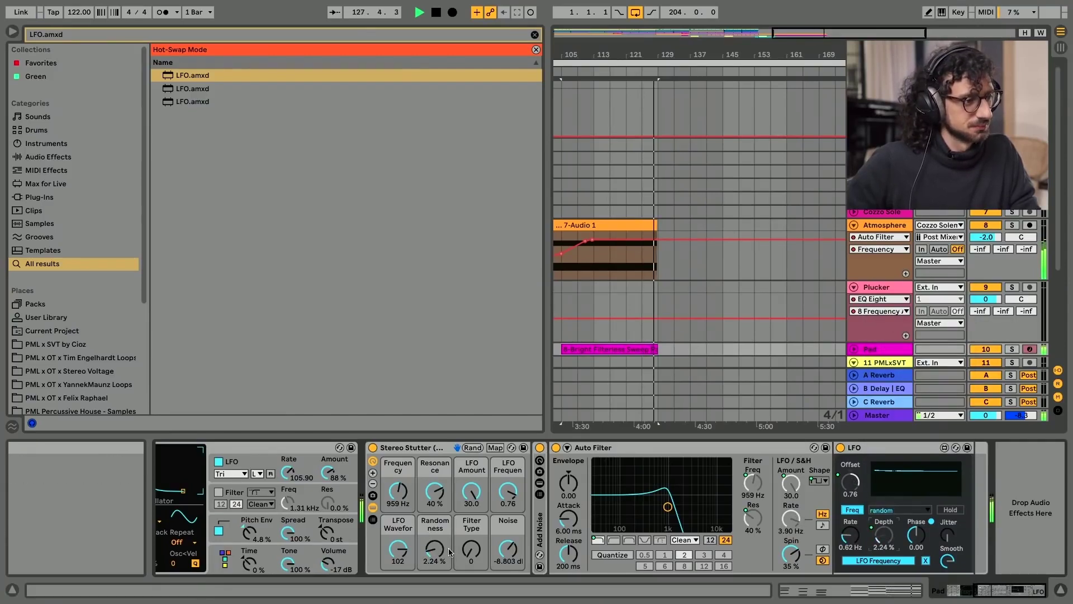
left_click_drag(407, 489, 407, 450)
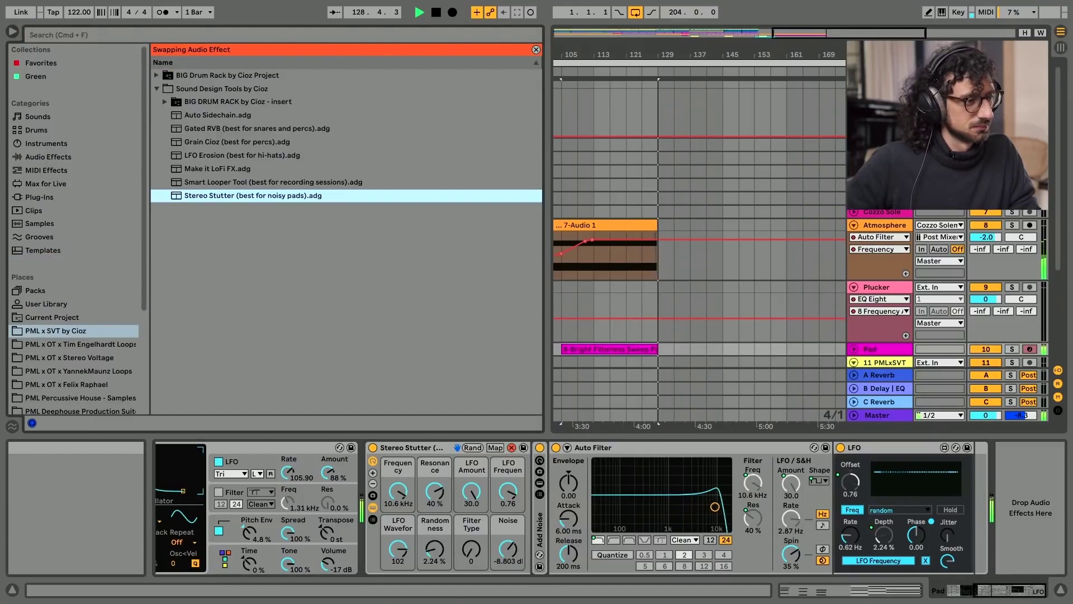
key("space")
key("space")
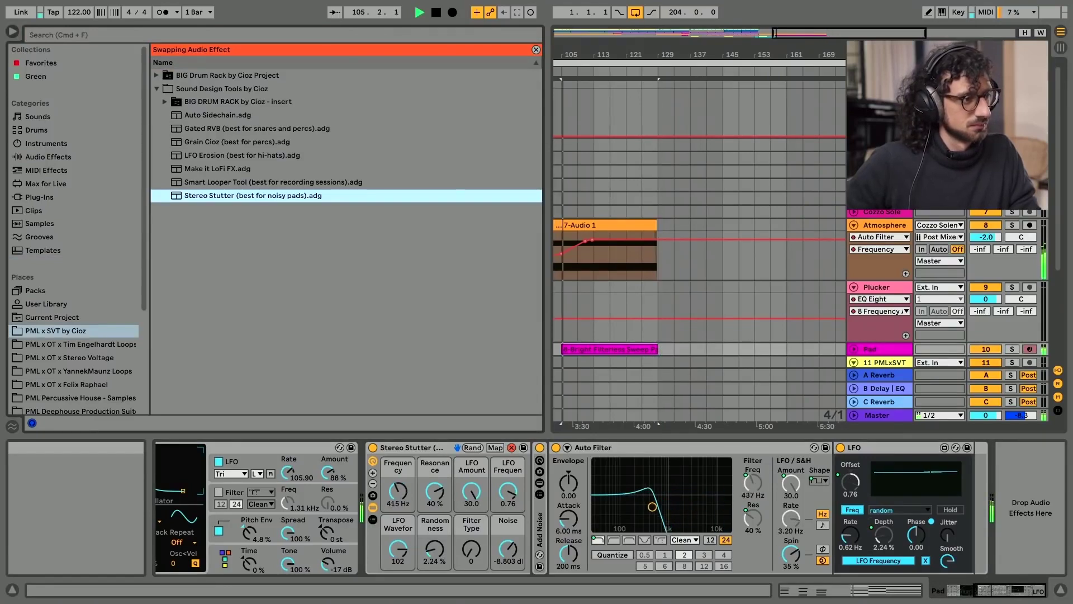
left_click_drag(434, 492, 471, 497)
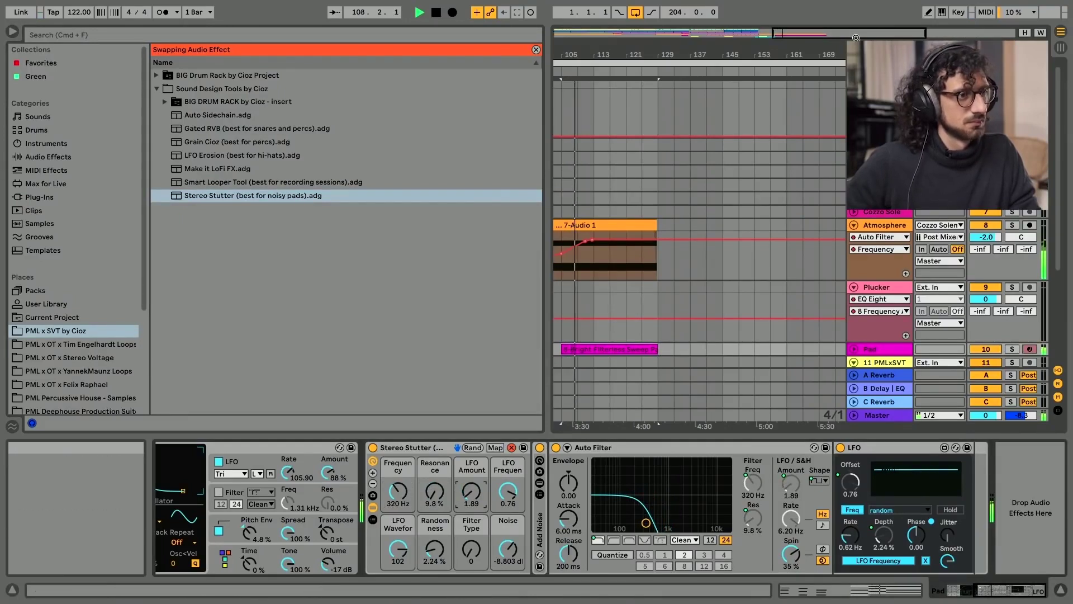
Play from about bar 96 and automate the Pad track's Stereo Stutter Frequency to rise from 320 Hz at bar 105 to 1.53 kHz at bar 113.
key("space")
left_click_drag(685, 56, 785, 56)
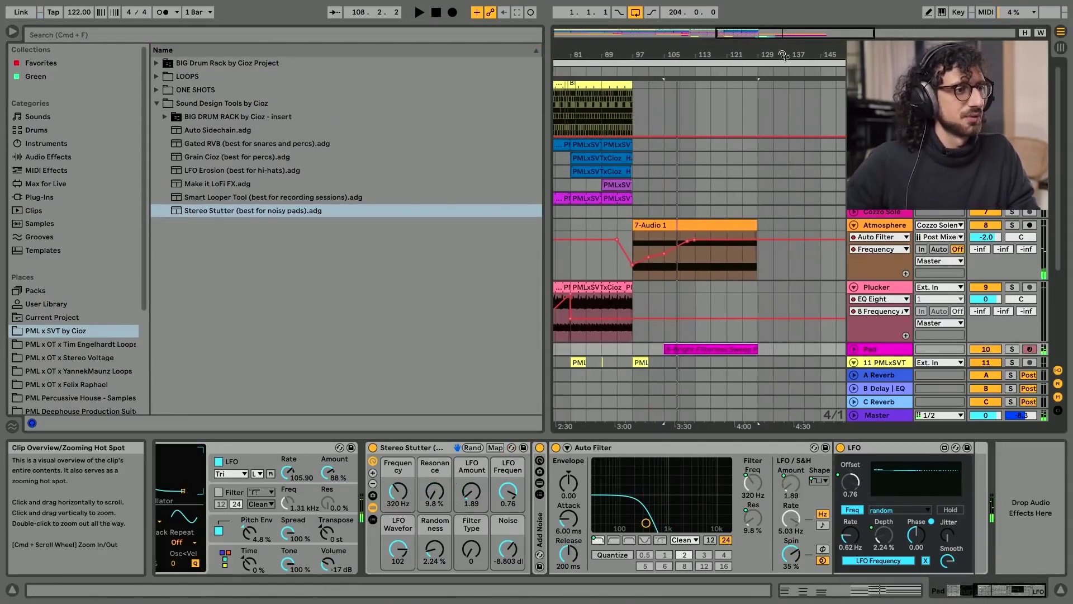
left_click(628, 73)
scroll(861, 279, "down", 5)
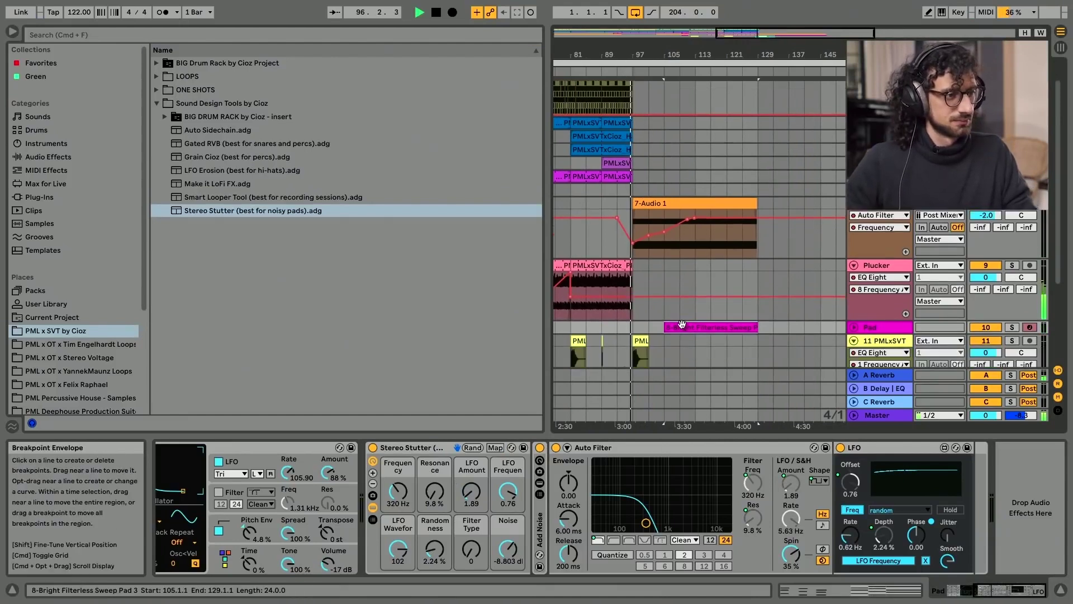
left_click(855, 279)
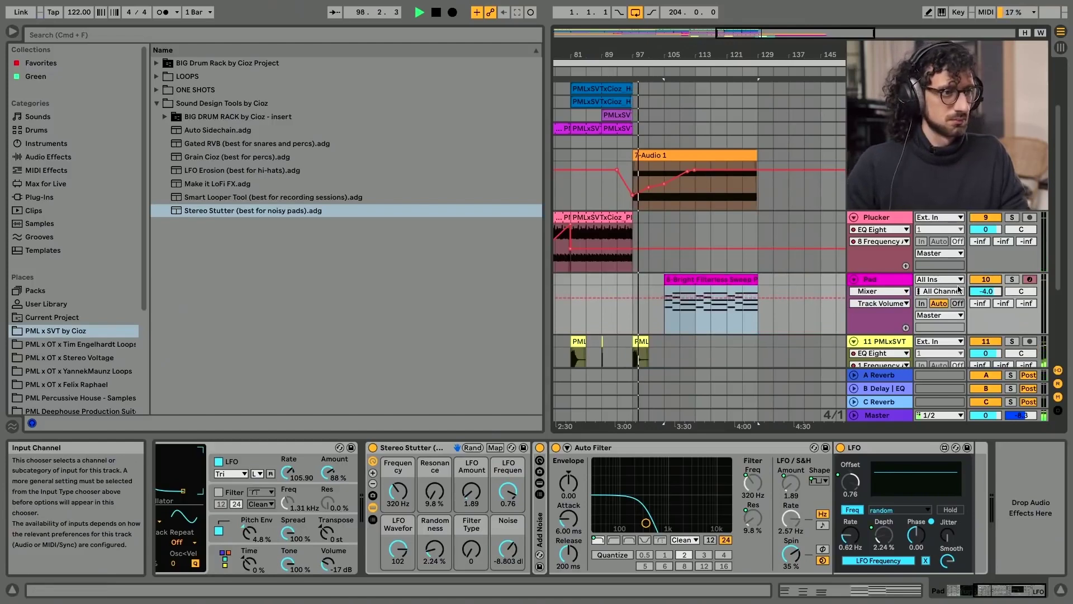
mouse_move(782, 32)
left_mouse_down()
mouse_move(781, 17)
mouse_move(763, 21)
left_mouse_up()
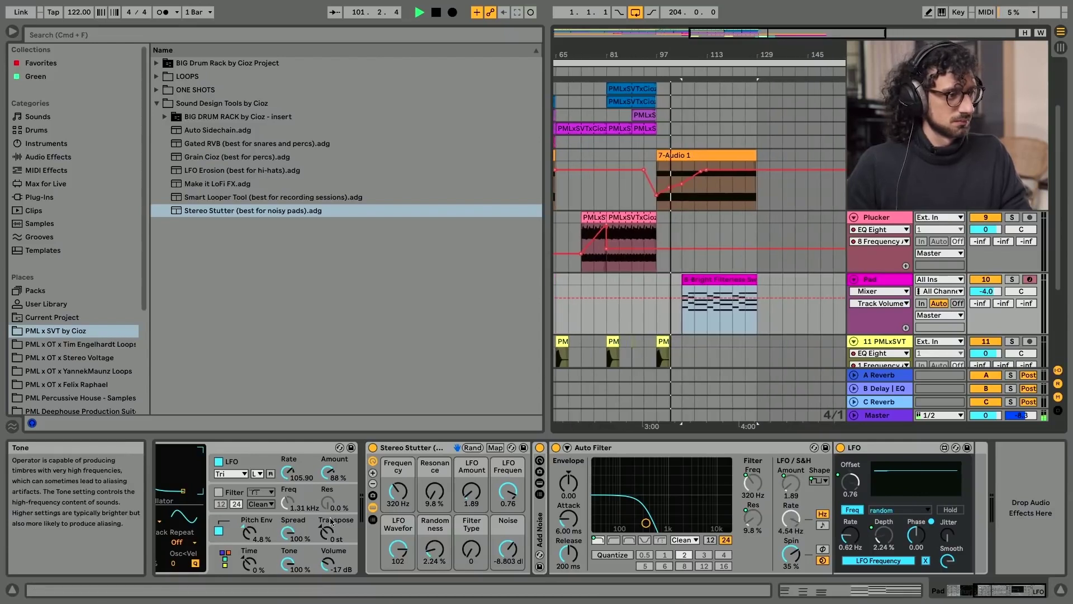
left_click(398, 490)
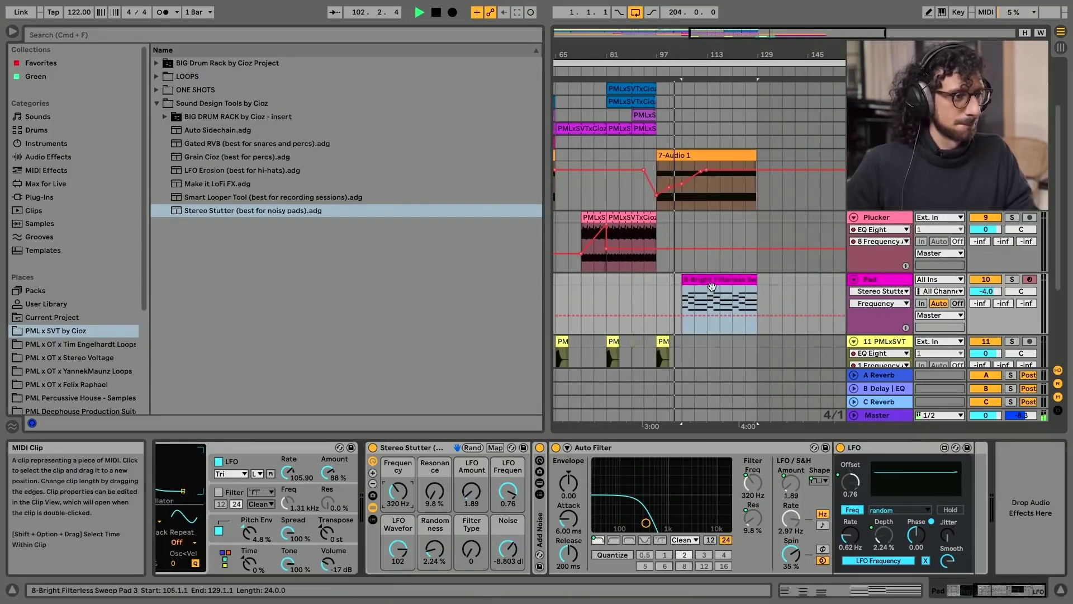
left_click(707, 319)
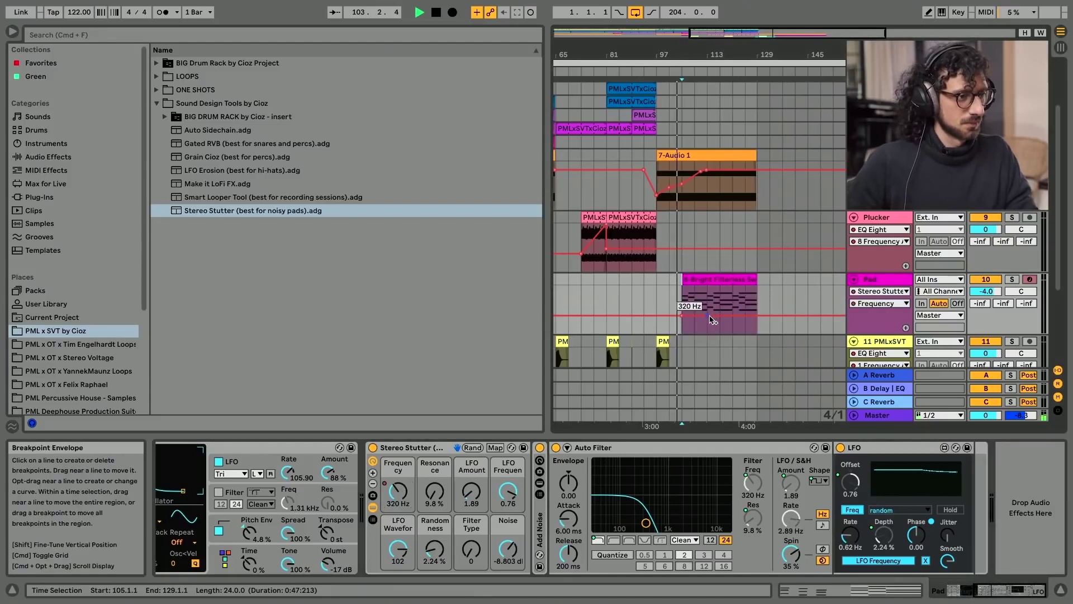
left_click_drag(710, 317, 707, 300)
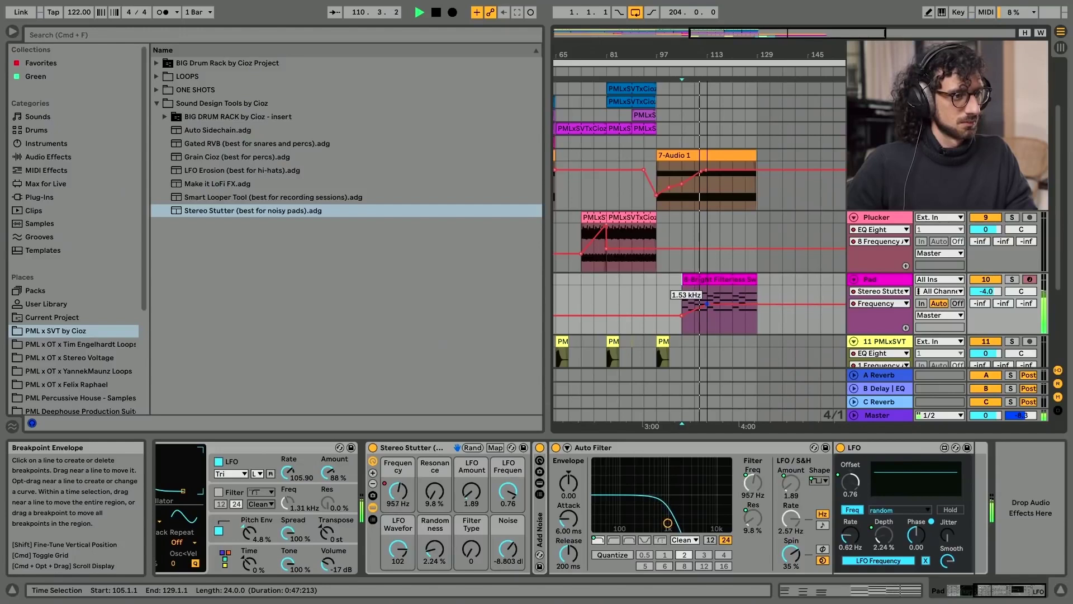
Automate the Pad's LFO Amount to rise from 1.89 to 7.80 by bar 113, and continue the Frequency automation up to 2.10 kHz near bar 121.
left_click(470, 492)
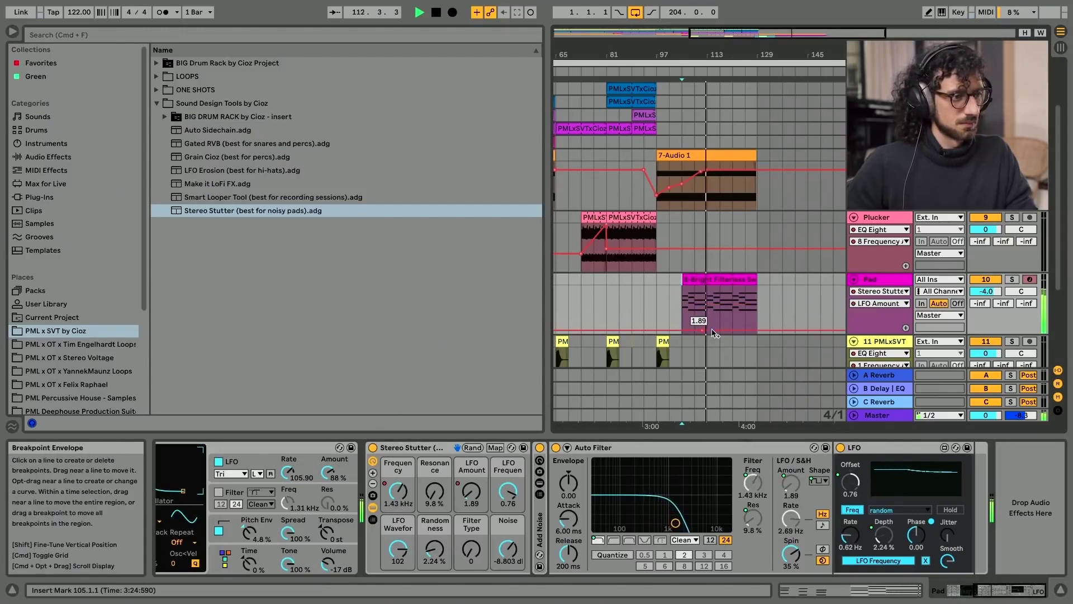
left_click_drag(711, 330, 712, 321)
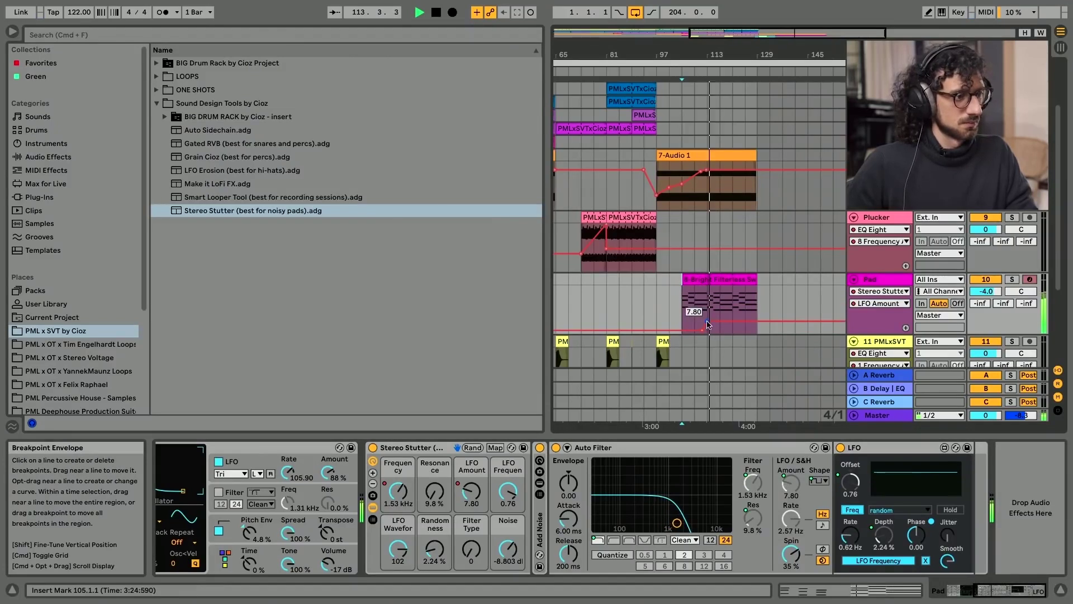
left_click(398, 490)
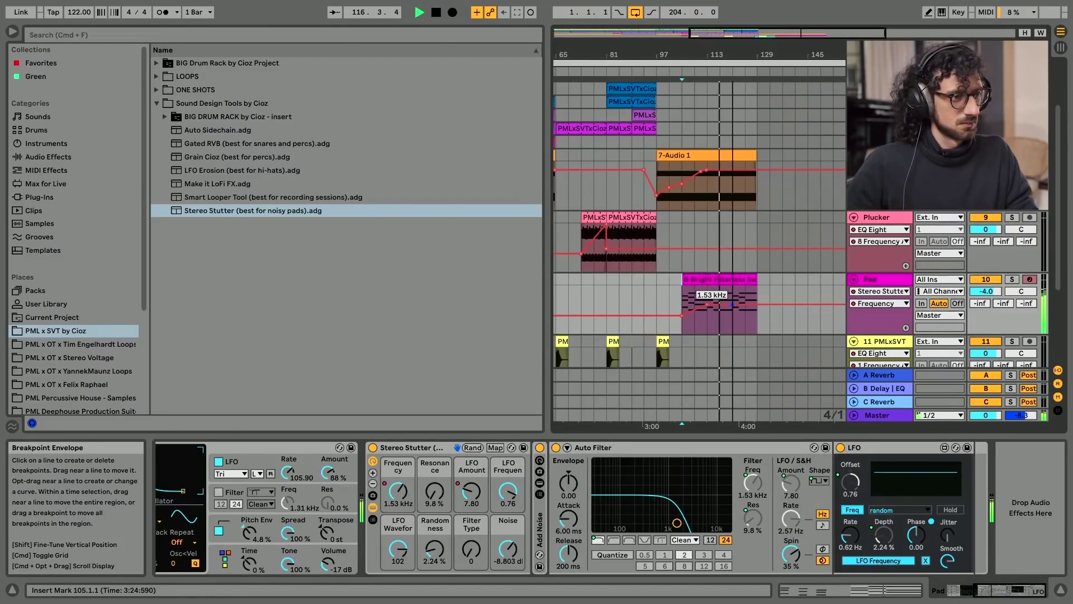
left_click_drag(732, 304, 733, 301)
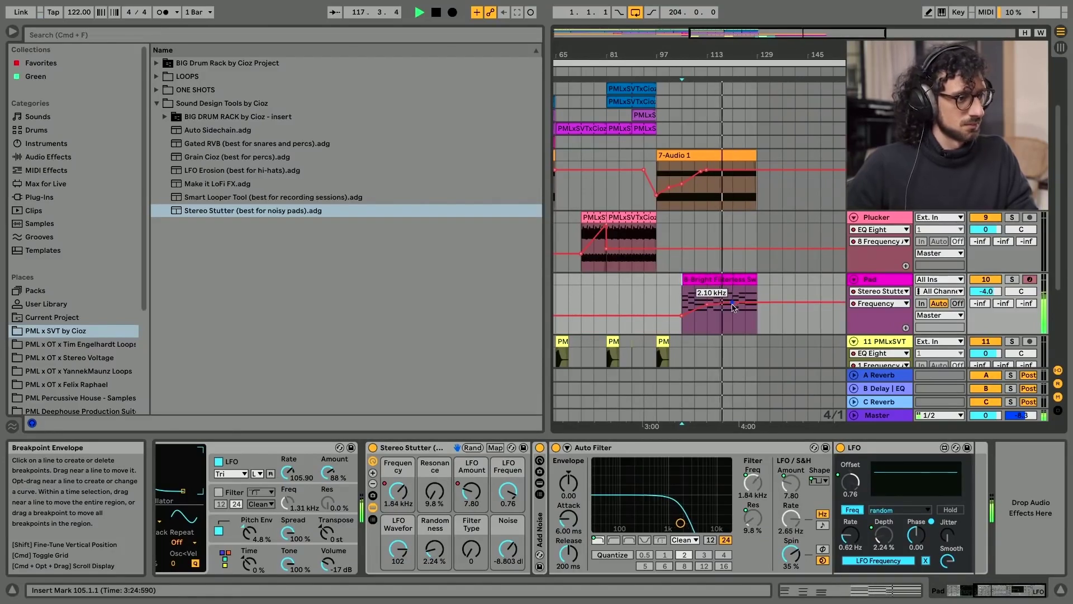
Automate the Pad's LFO Frequency macro to rise from 0.76 to 1.00 at bar 129, and bring the Frequency automation back into view.
left_click(507, 492)
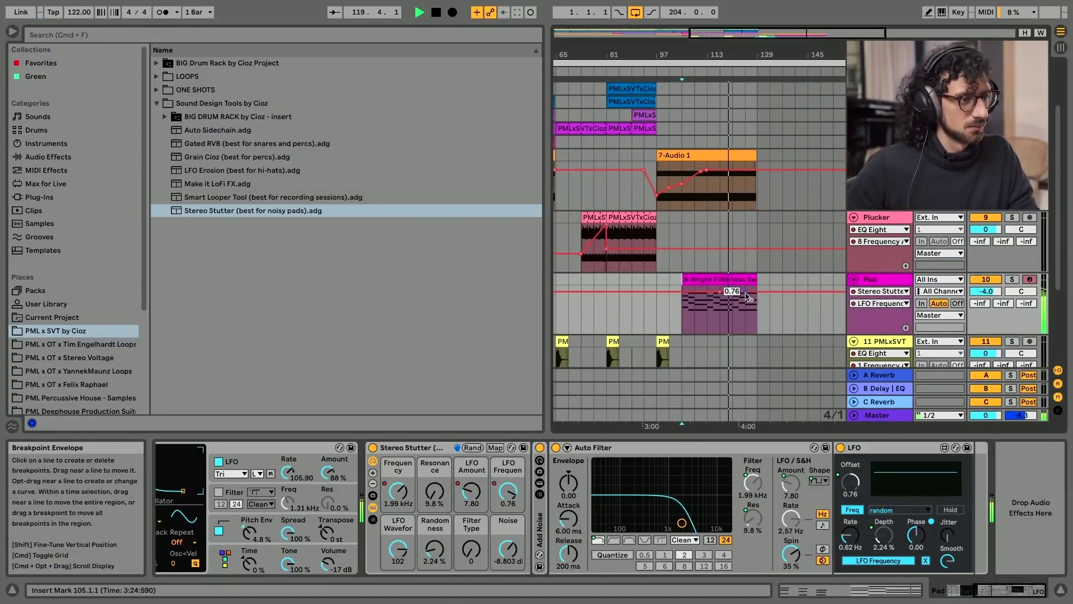
left_click_drag(757, 292, 757, 291)
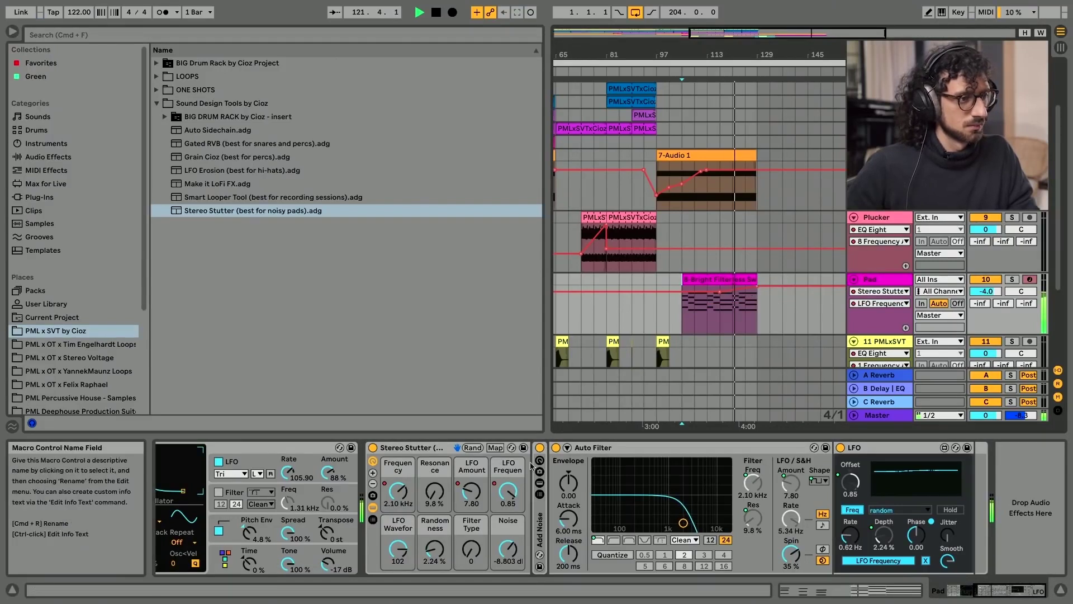
left_click(413, 489)
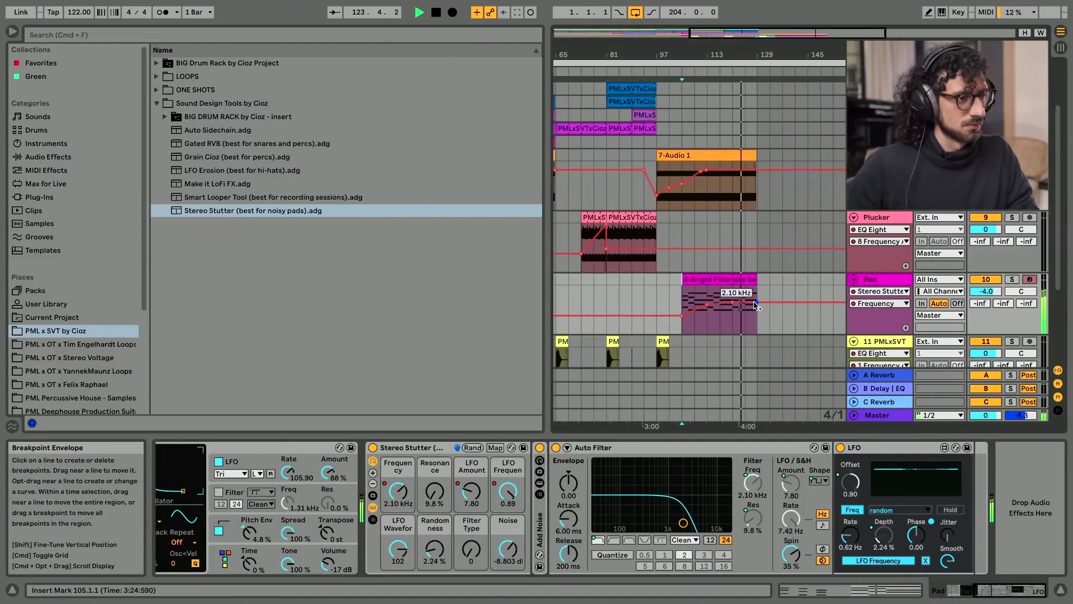
Automate the Pad's Resonance to climb from 9.8 % at about bar 109 until bar 137, and extend the pad clip to bar 137.
left_click(425, 496)
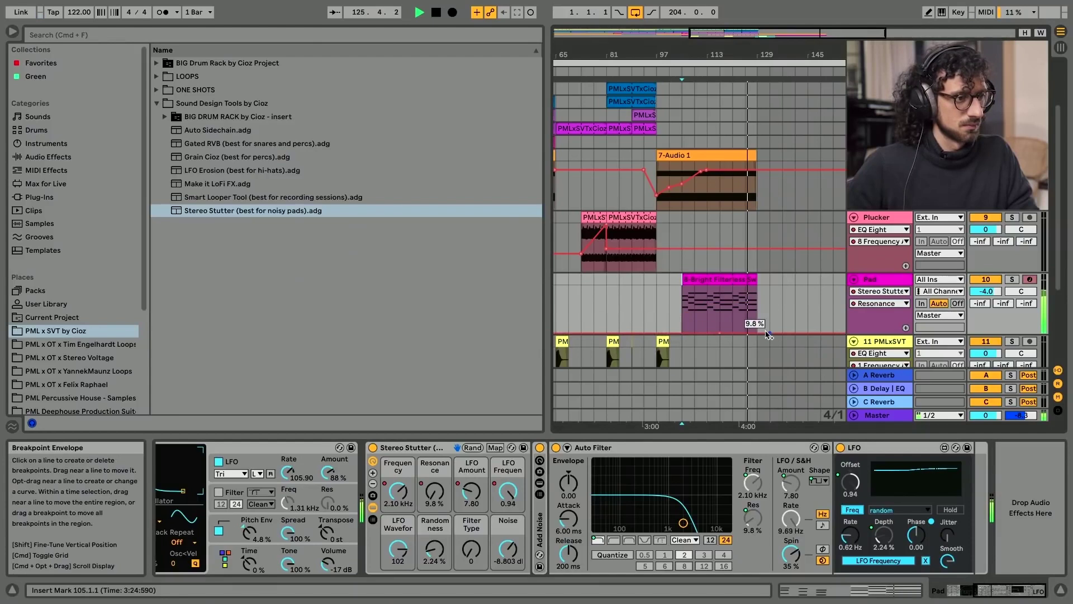
left_click_drag(769, 335, 766, 319)
left_click_drag(757, 278, 782, 279)
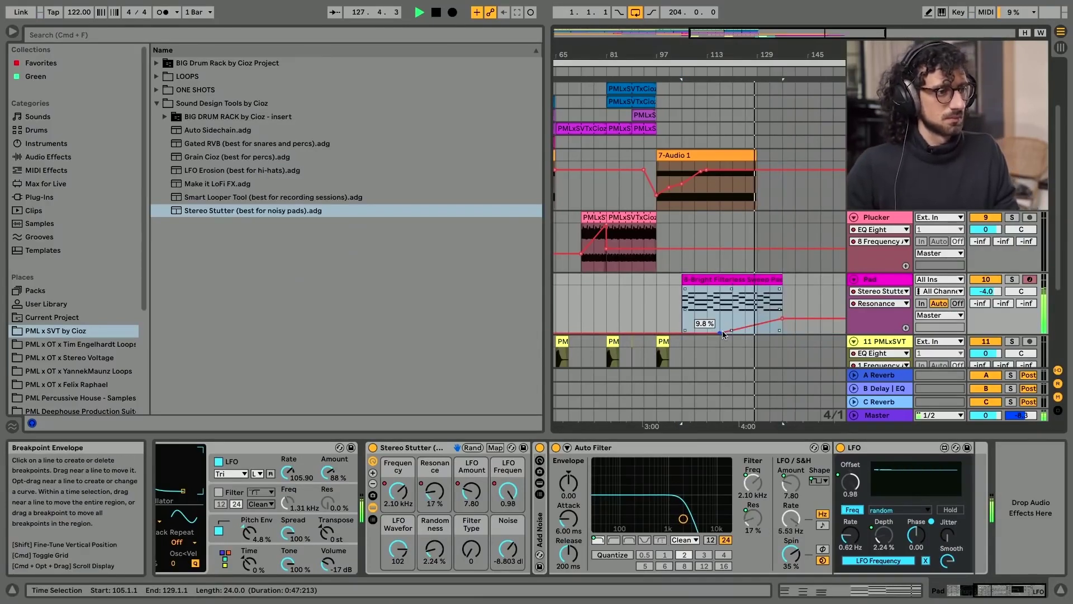
left_click_drag(721, 333, 694, 333)
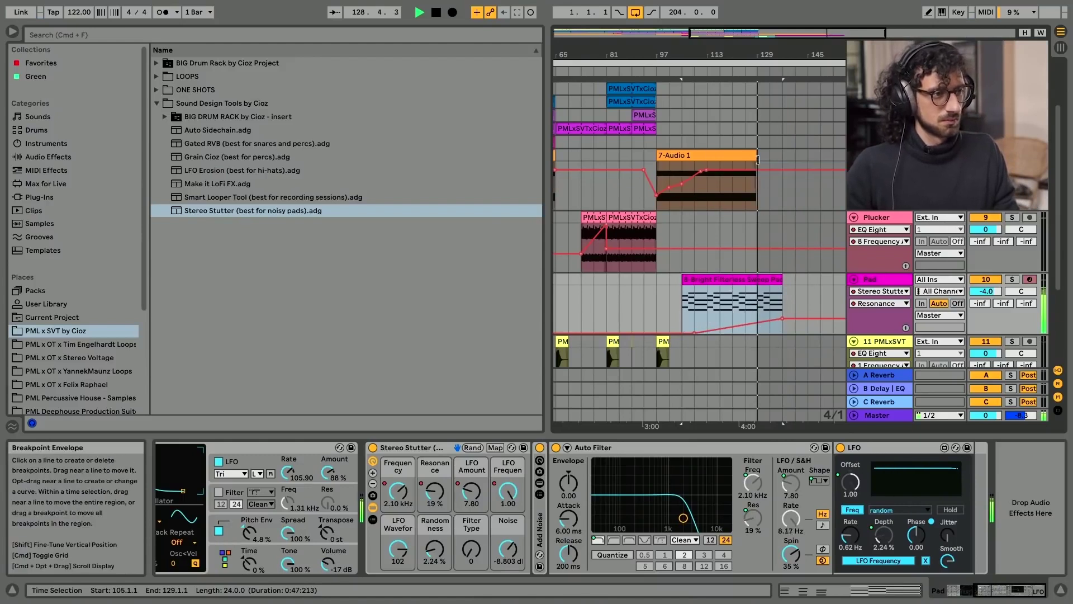
Extend the 7-Audio 1 clip past bar 137 and raise the Pad's Stereo Stutter Frequency automation at the end of the pad clip.
mouse_move(758, 159)
left_mouse_down()
mouse_move(788, 160)
mouse_move(770, 162)
left_mouse_up()
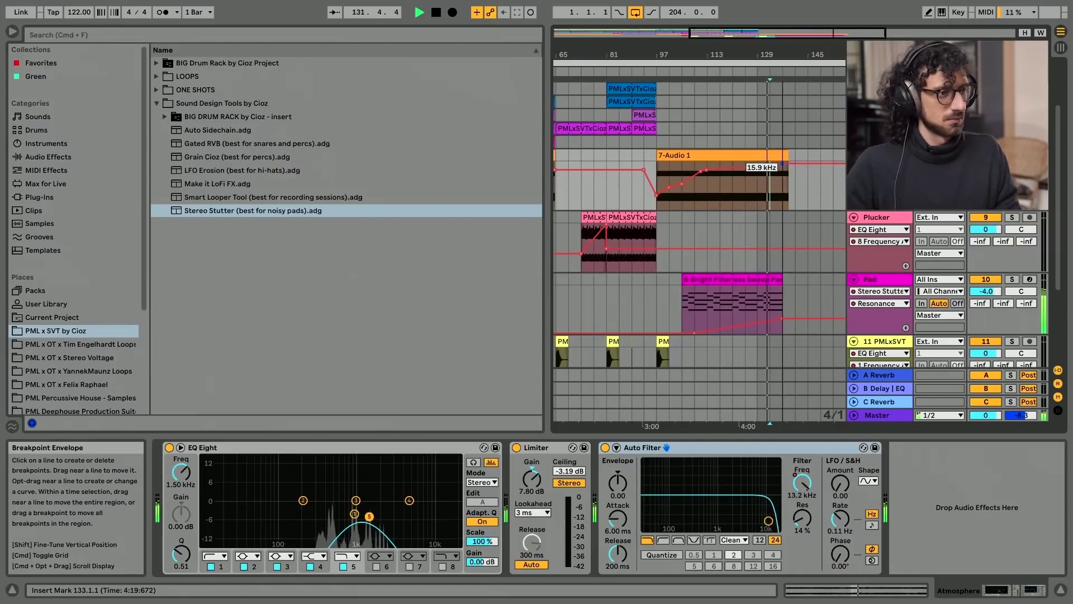
left_click(898, 282)
left_click(398, 492)
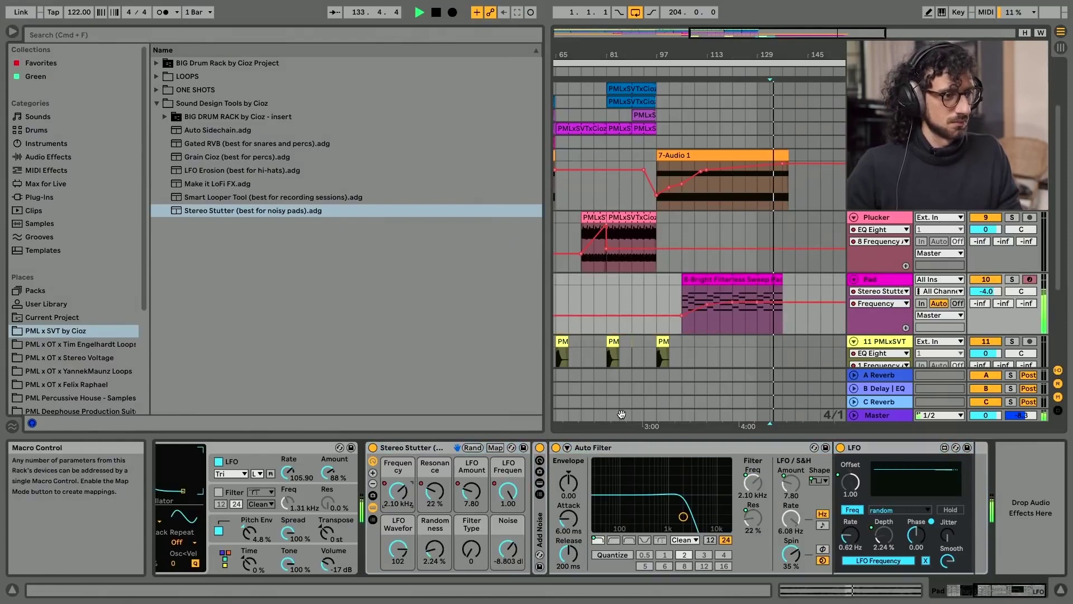
left_click_drag(786, 310, 782, 291)
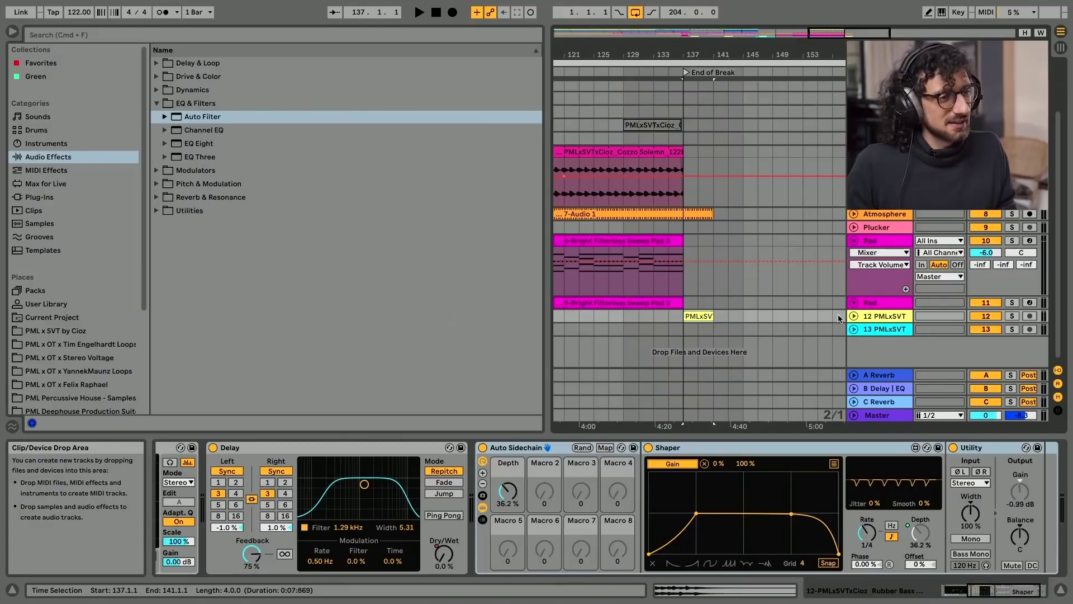
Solo the track with the Rubber Bass Down Saw clip and listen to it from bar 137.
left_click(1011, 316)
key("space")
scroll(716, 267, "down", 3)
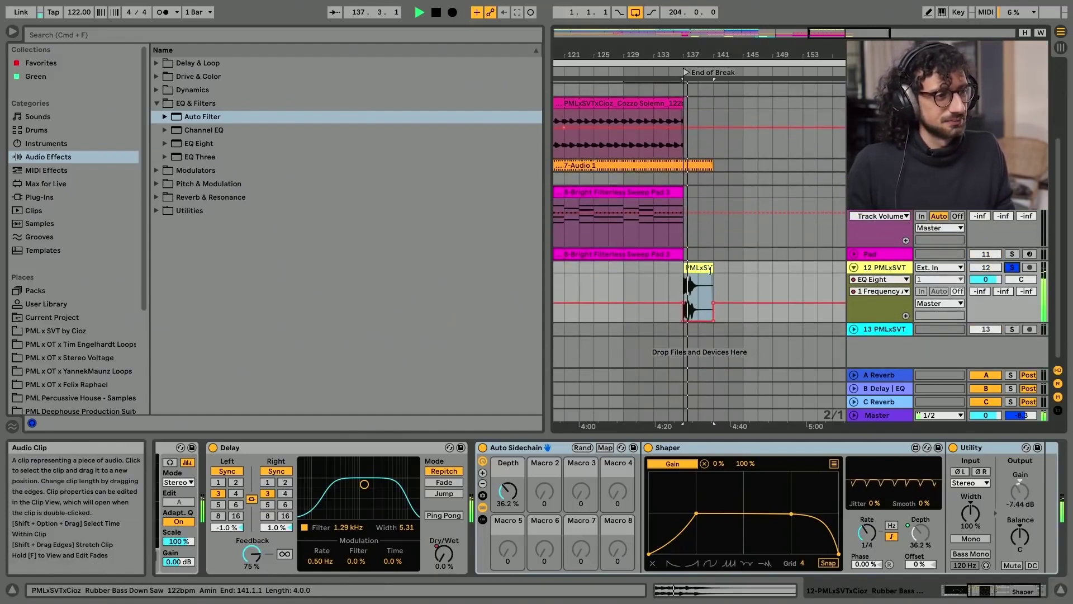
key("space")
Trim the start of the Rubber Bass Down Saw clip to about bar 138 and move the remaining part back to bar 137.
left_click_drag(773, 54, 773, 196)
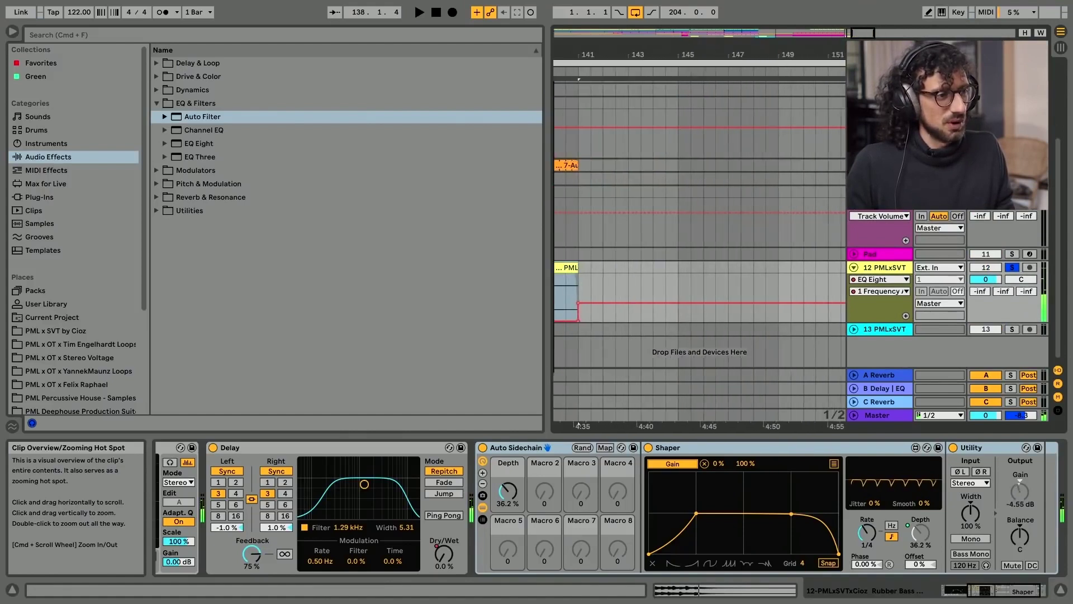
left_click_drag(614, 55, 821, 101)
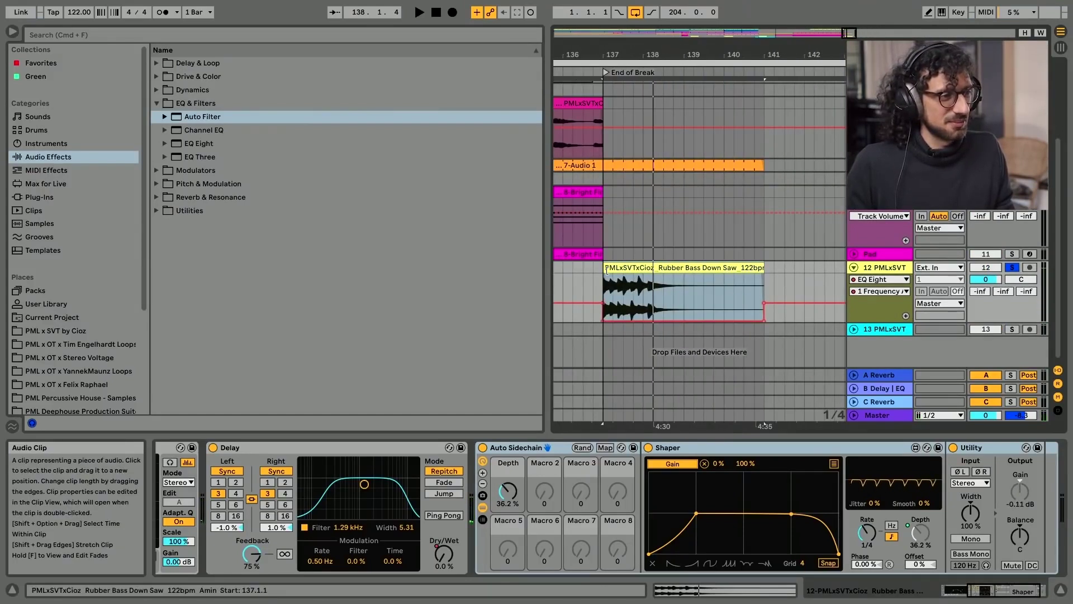
left_click_drag(607, 272, 647, 273)
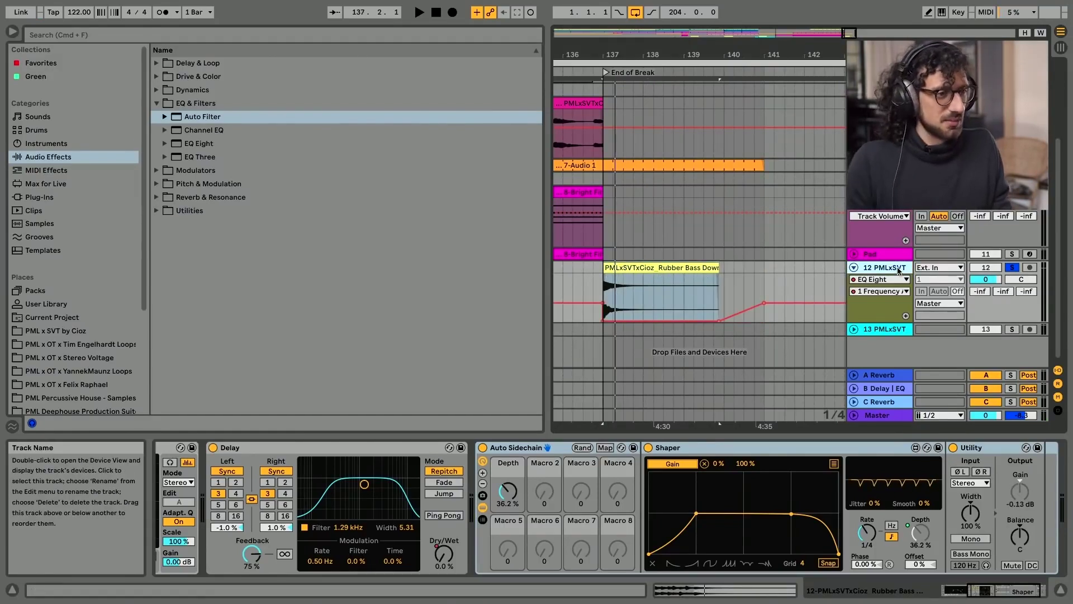
Insert a MIDI track below the Rubber Bass track and split the bass clip at bar 139, leaving a two-bar piece from bar 137.
key("super+shift+t")
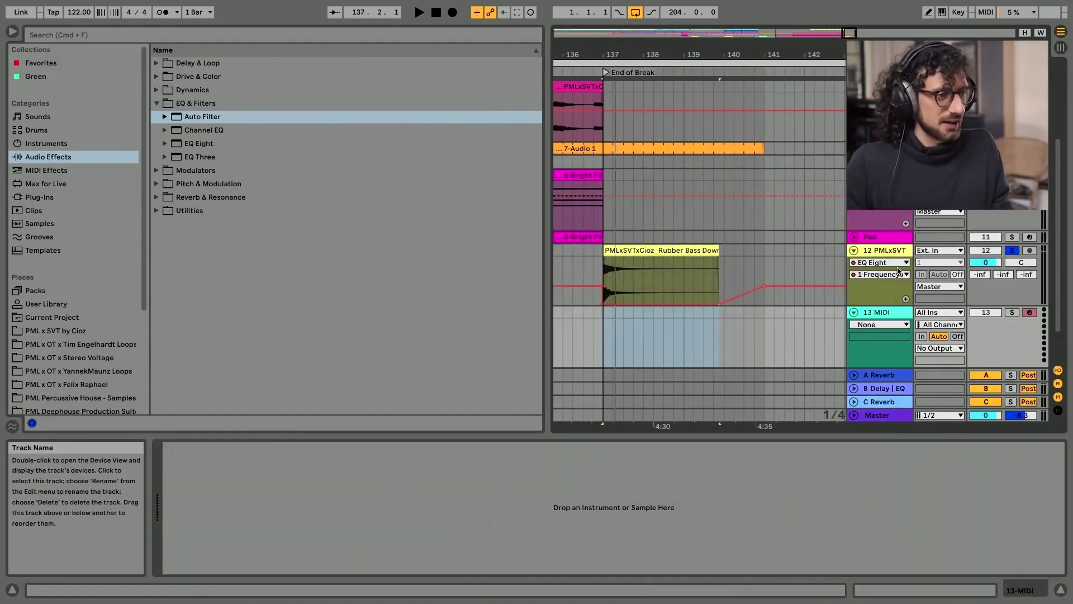
left_click(614, 268)
left_click(604, 268)
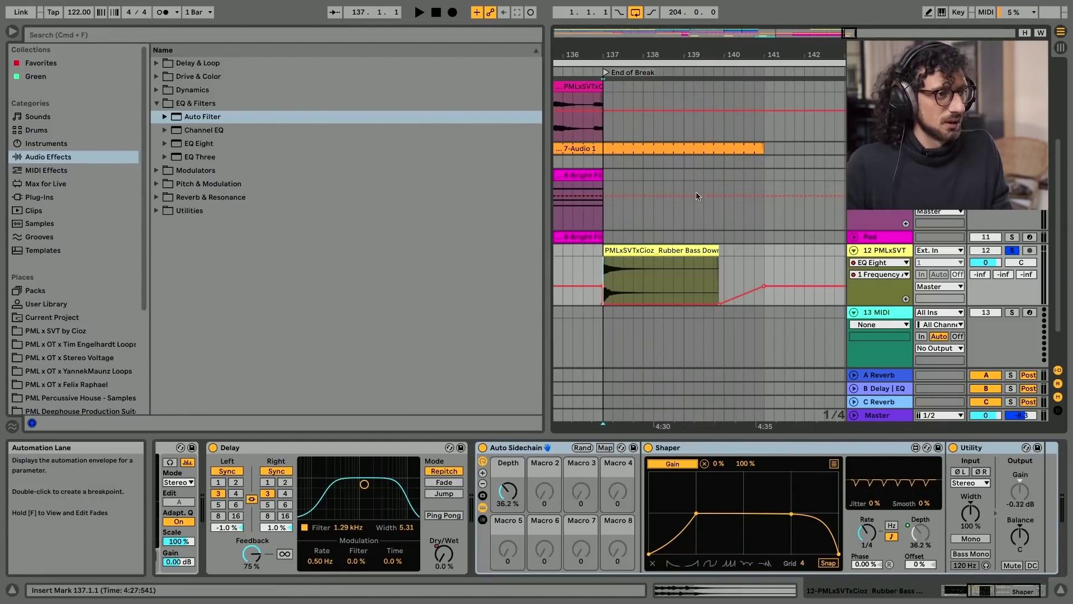
left_click_drag(847, 33, 846, 112)
scroll(699, 251, "down", 5)
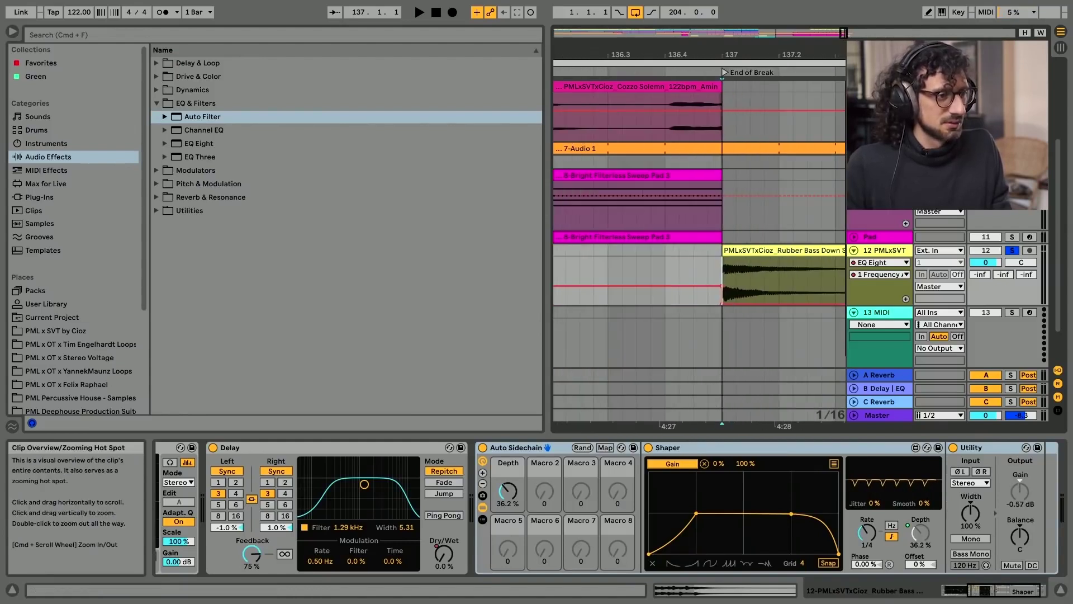
key("space")
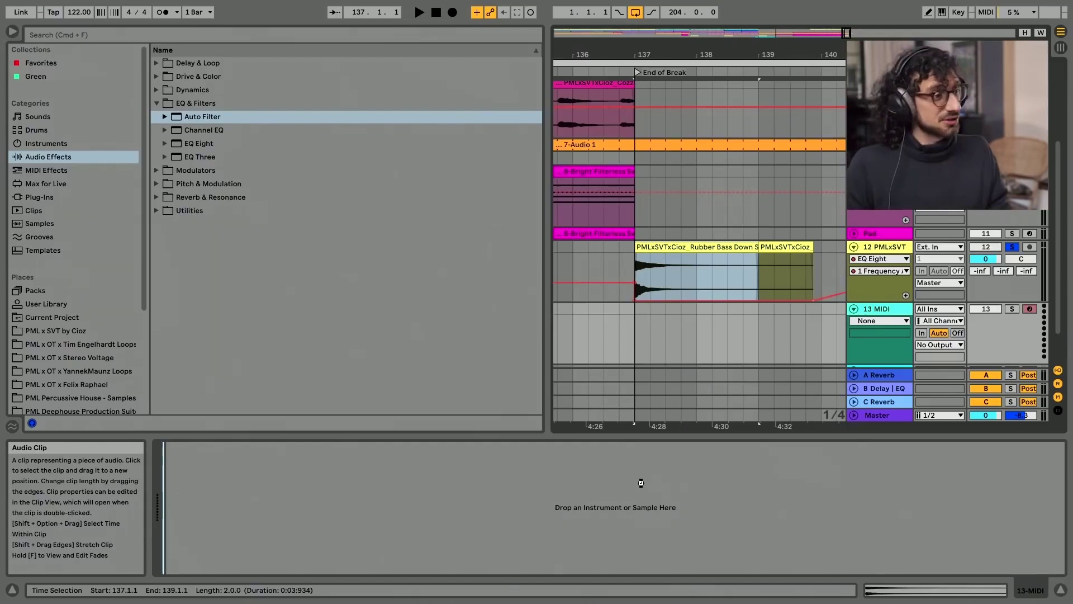
Load the two-bar Rubber Bass Down Saw piece as a sampler instrument on the new MIDI track and solo that track.
left_click_drag(620, 505, 620, 506)
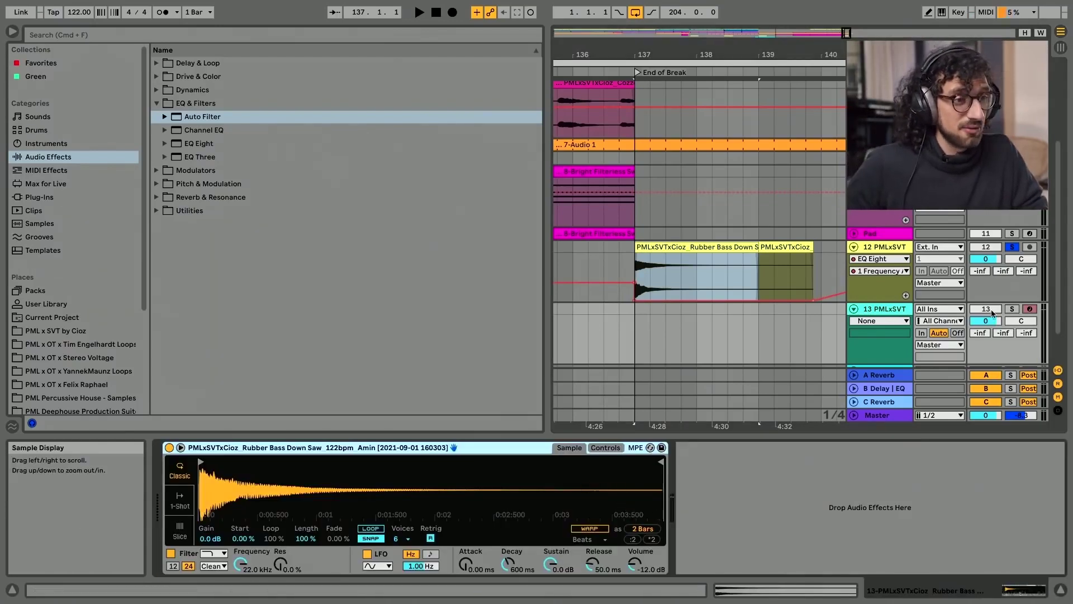
left_click(1011, 309)
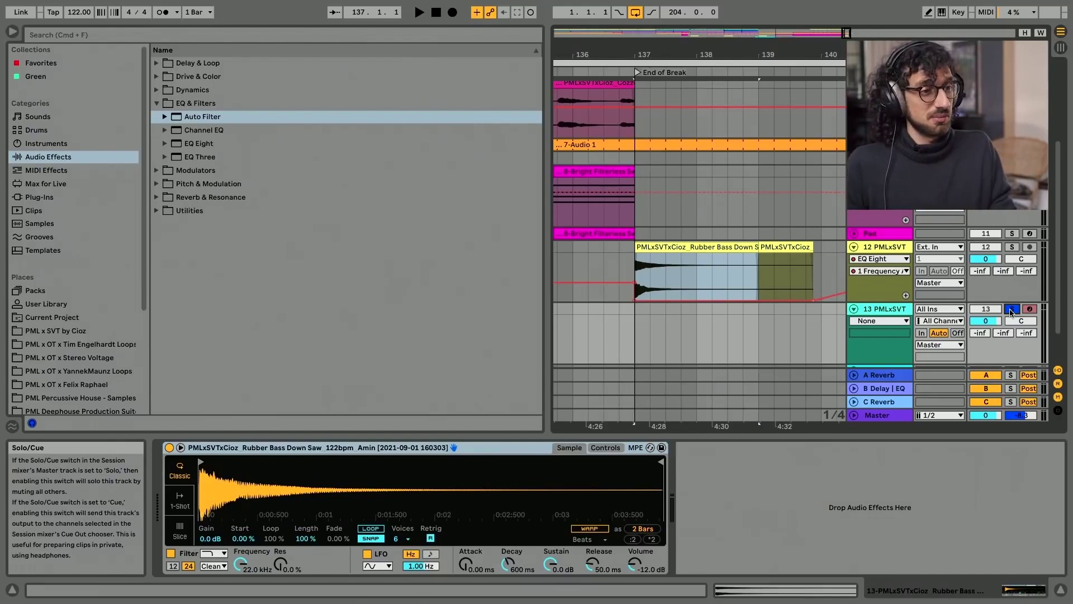
Audition the sampled Rubber Bass instrument and load the Arpeggiator MIDI effect in front of it.
key("a")
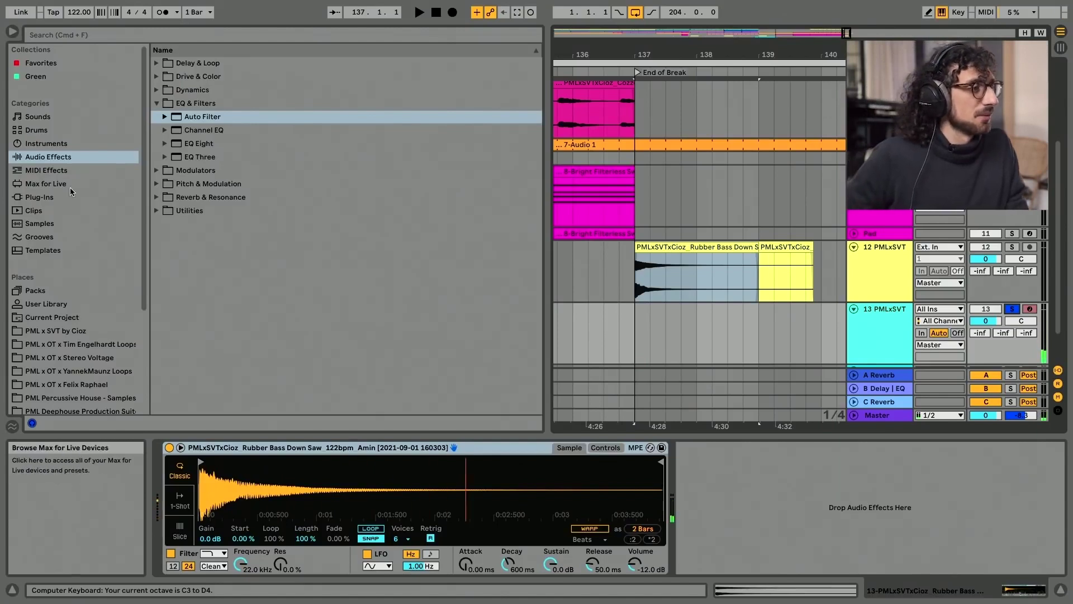
left_click(46, 143)
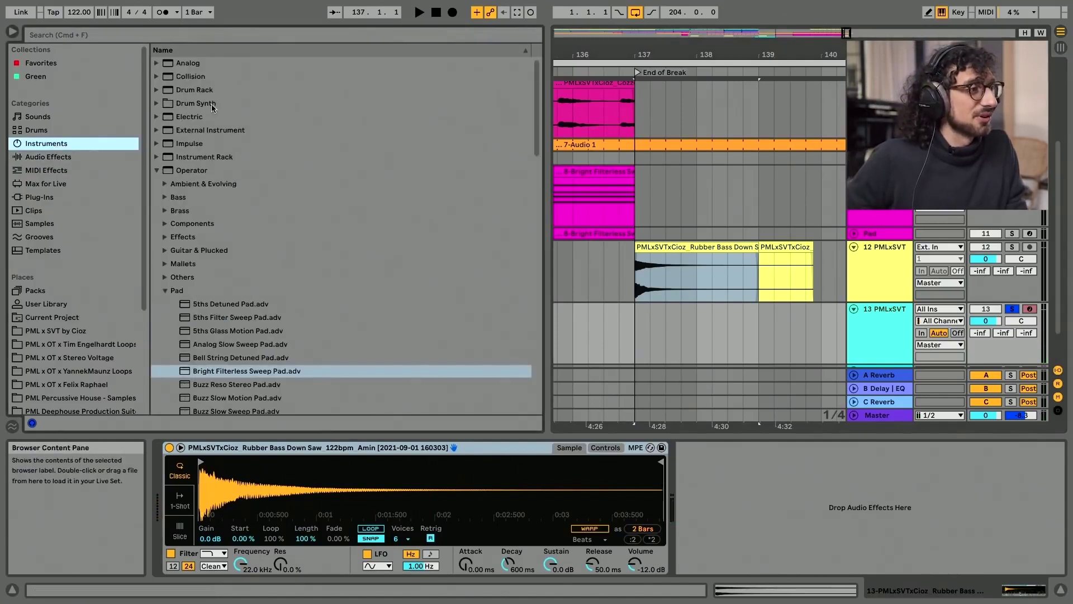
left_click(158, 170)
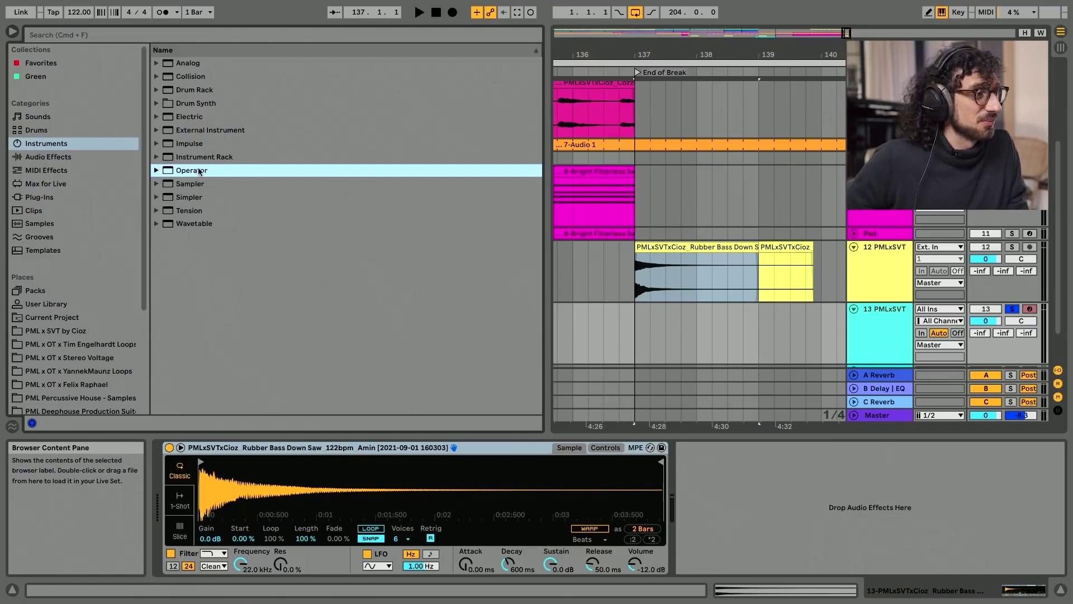
left_click(47, 170)
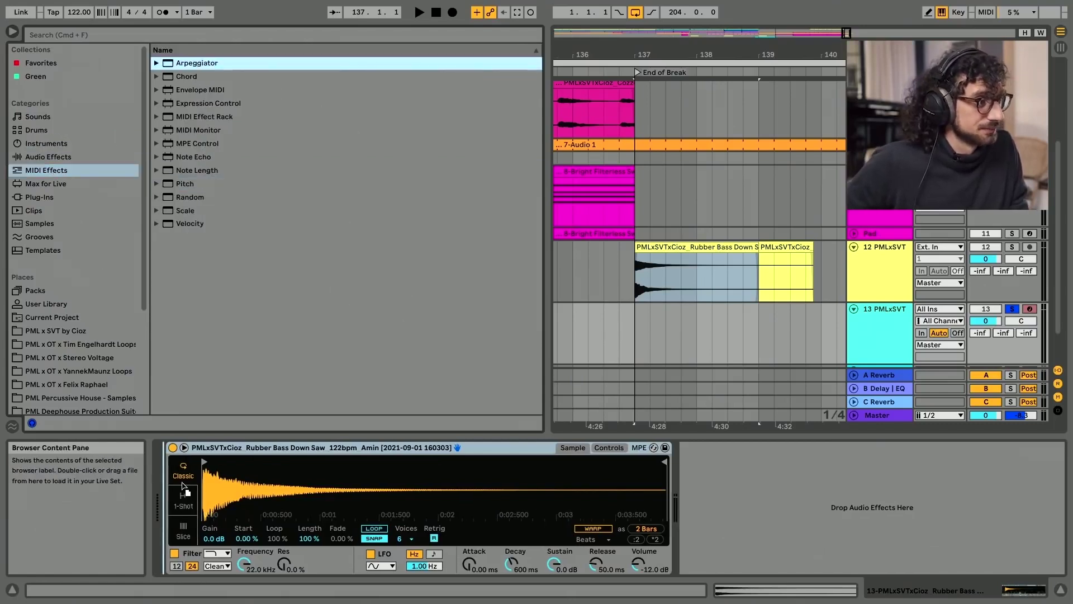
key("Return")
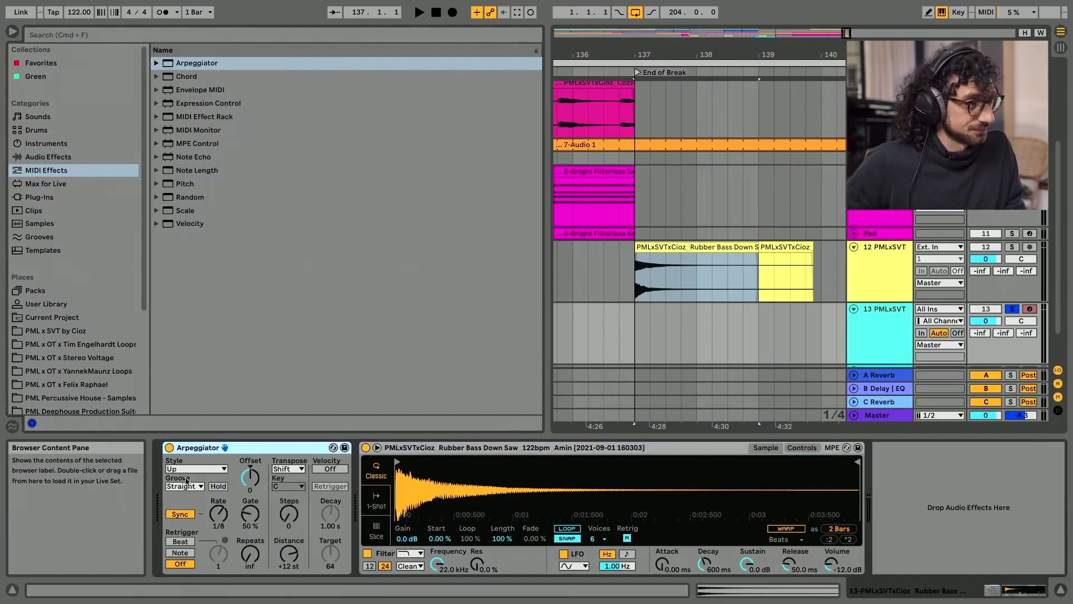
Switch the Arpeggiator to a free rate of 1.00 s and set its gate to 156 %.
left_click(183, 514)
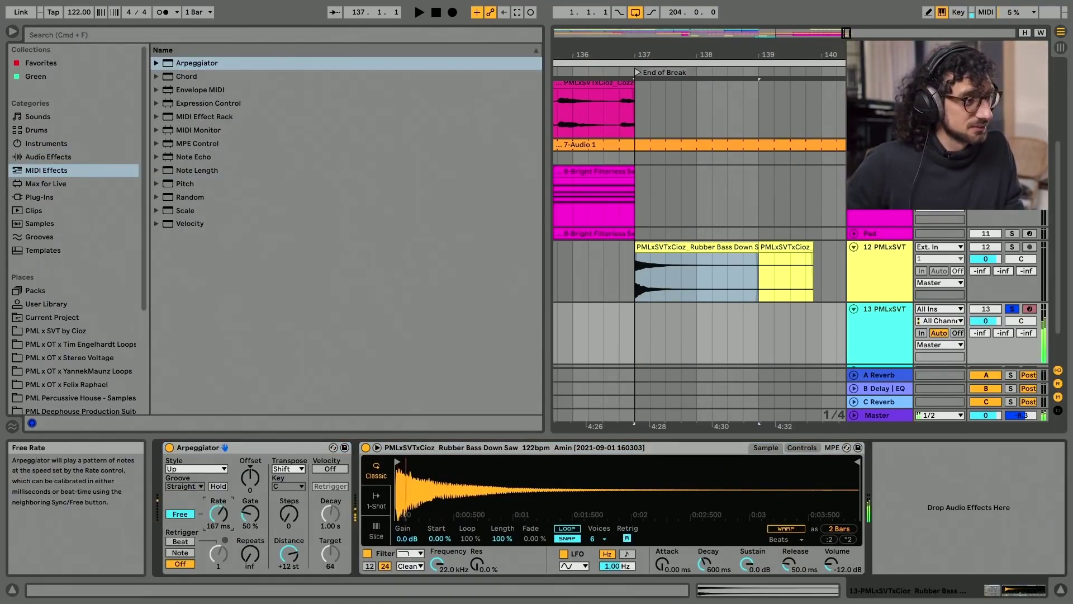
left_click_drag(250, 513, 250, 510)
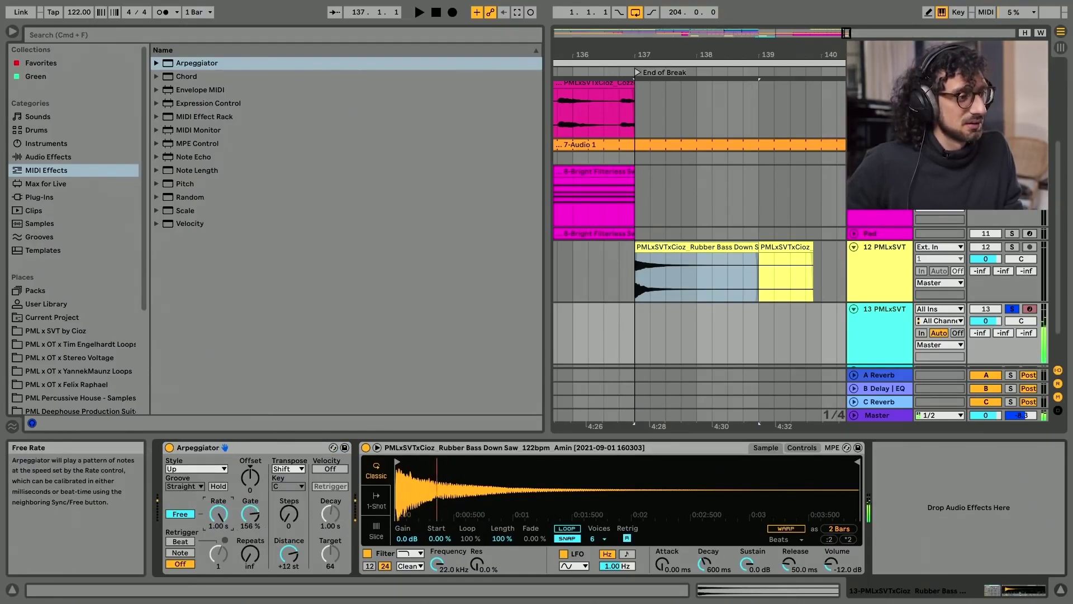
Show the Arpeggiator's Free Rate automation and ramp it from 1.00 s at bar 137 down to 10.0 ms at bar 139.
right_click(222, 519)
left_click(251, 523)
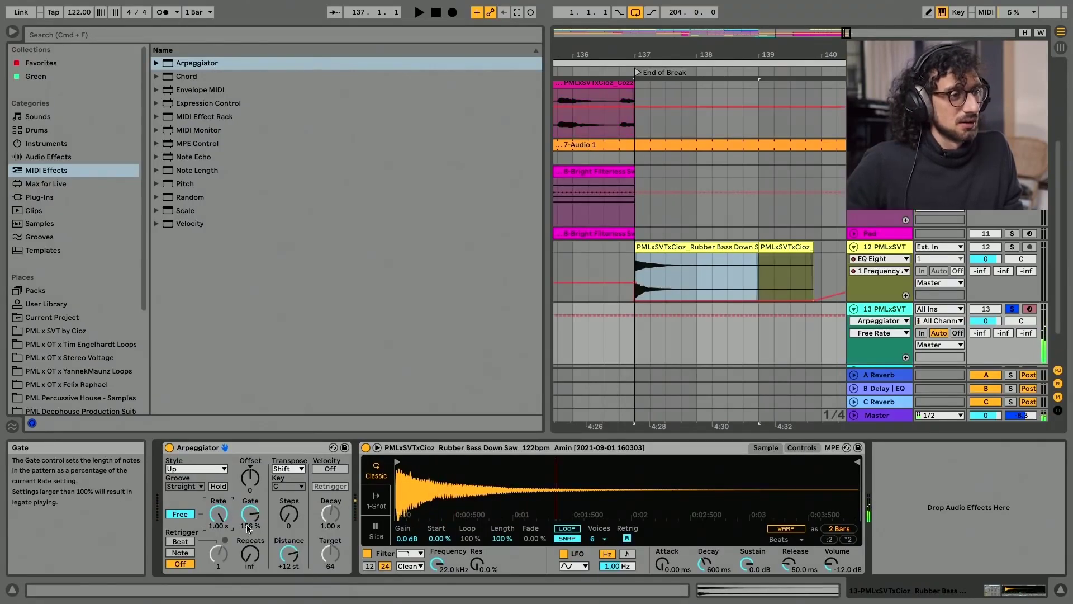
left_click(639, 315)
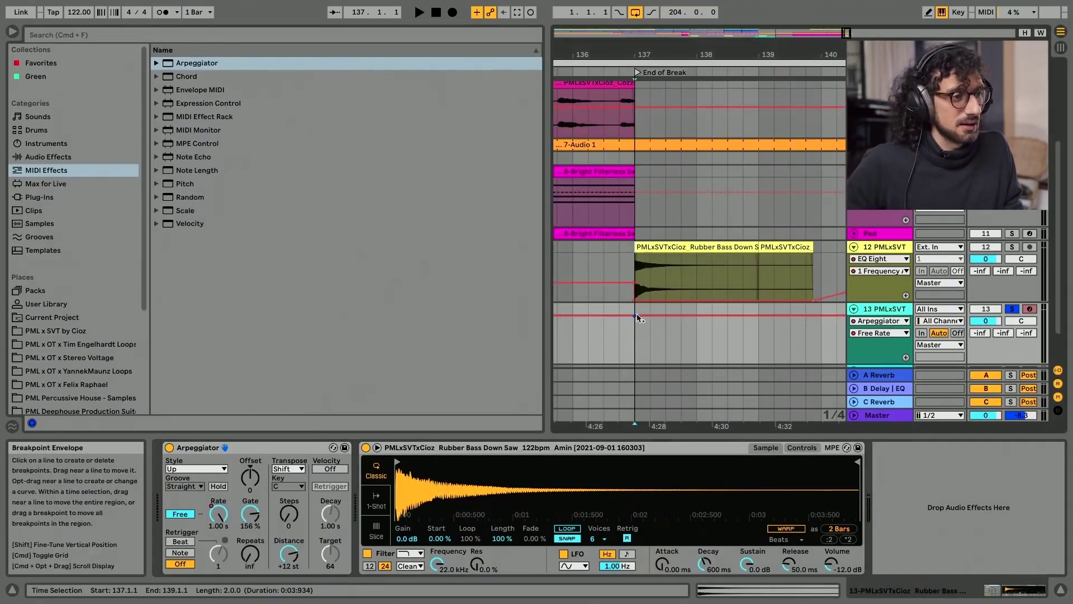
left_click_drag(820, 316, 758, 362)
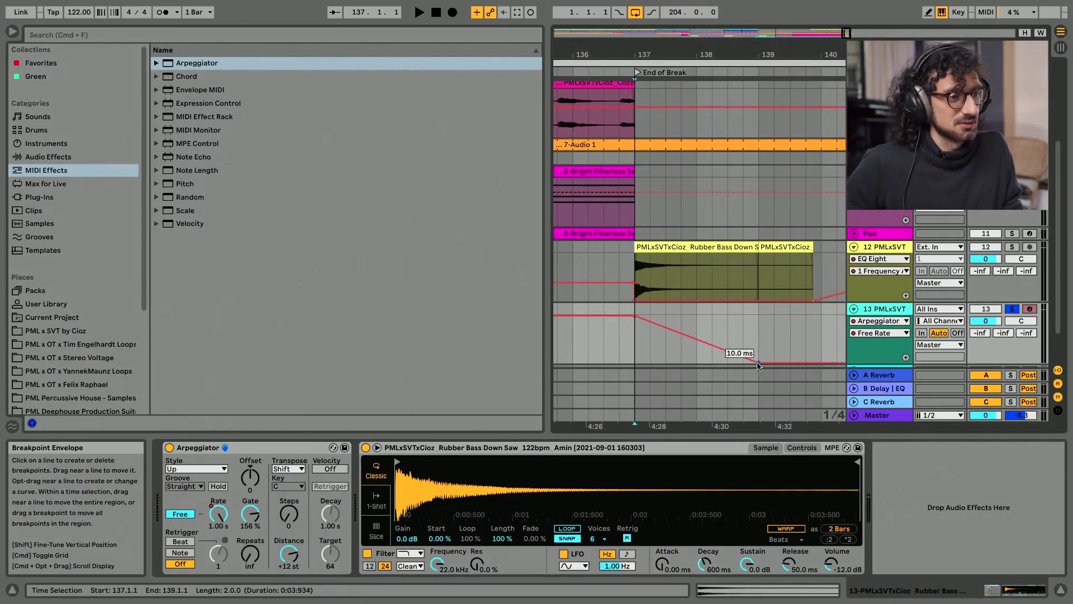
Deactivate the Rubber Bass audio track, unsolo the sampler track and listen from bar 137.
left_click(986, 246)
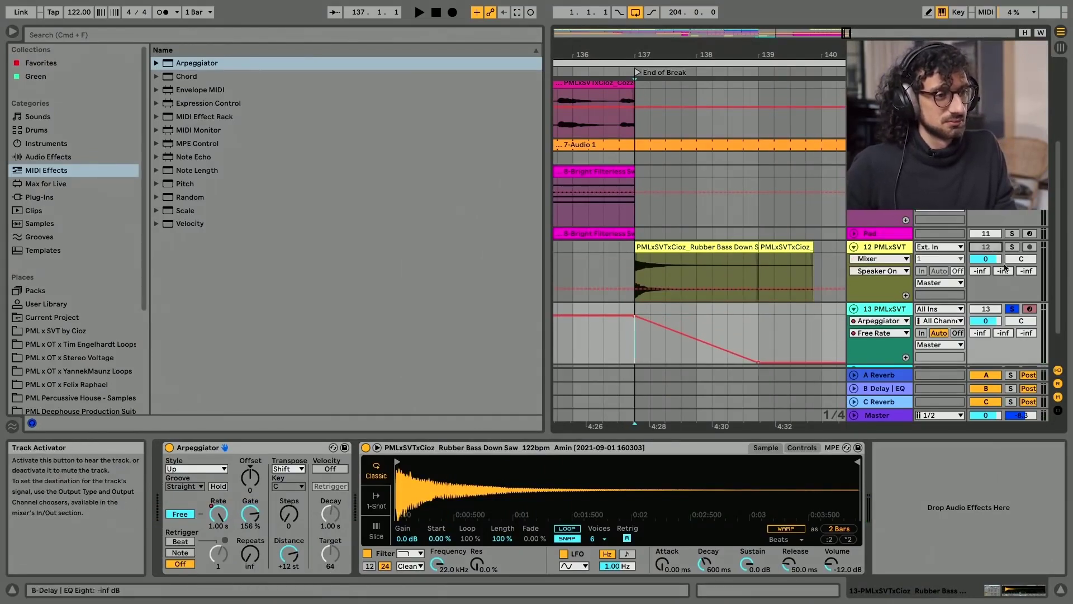
left_click(1011, 309)
key("space")
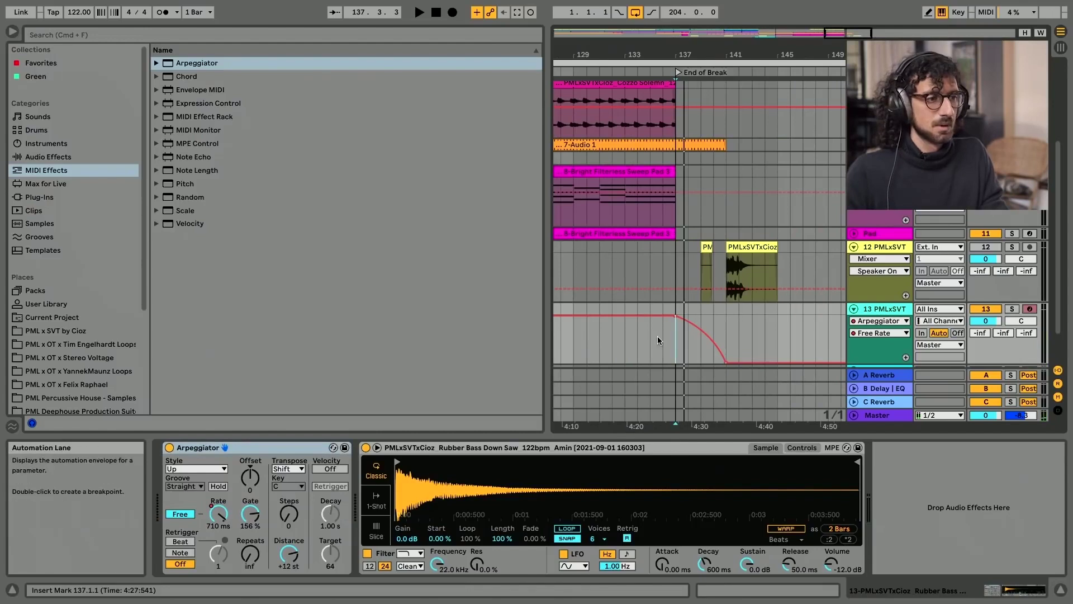
Create a four-bar MIDI clip at bars 137 to 141 on the sampler track with one full-length C3 note, and play it.
left_click_drag(683, 351, 726, 343)
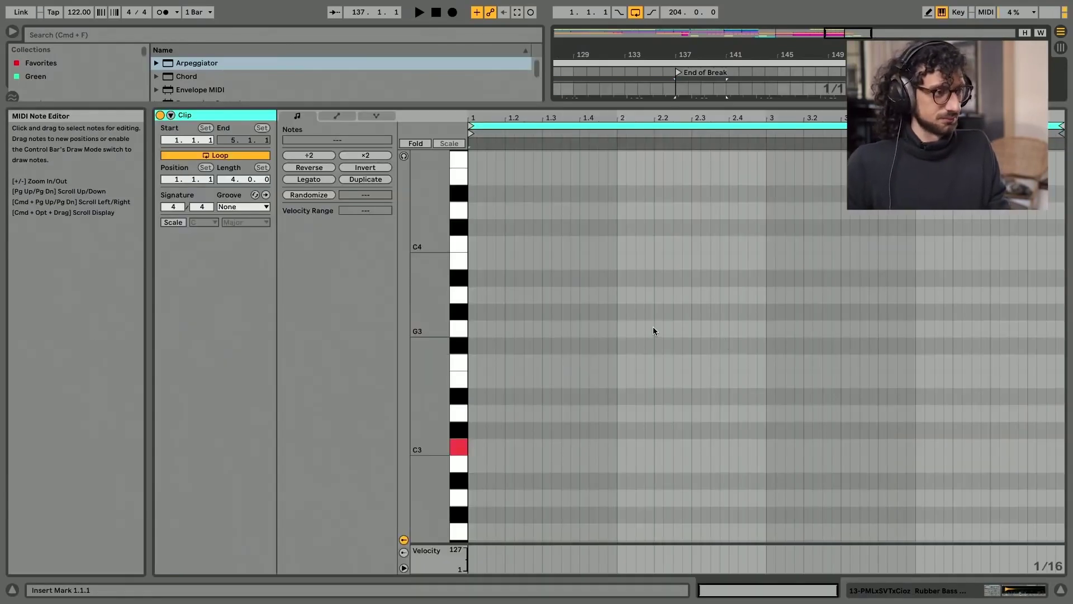
double_click(470, 447)
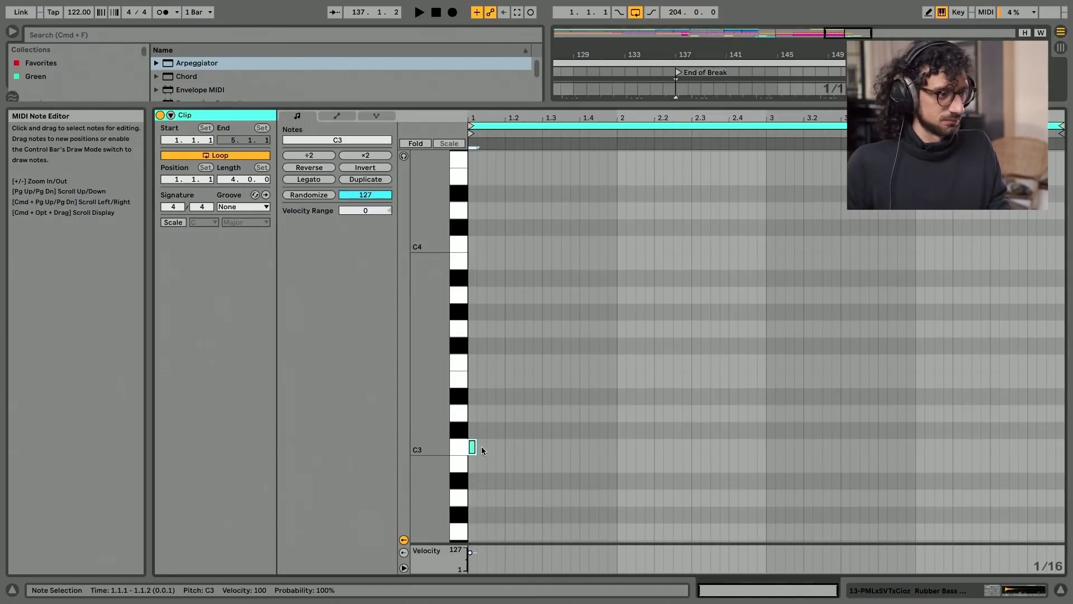
left_click_drag(480, 447, 1063, 447)
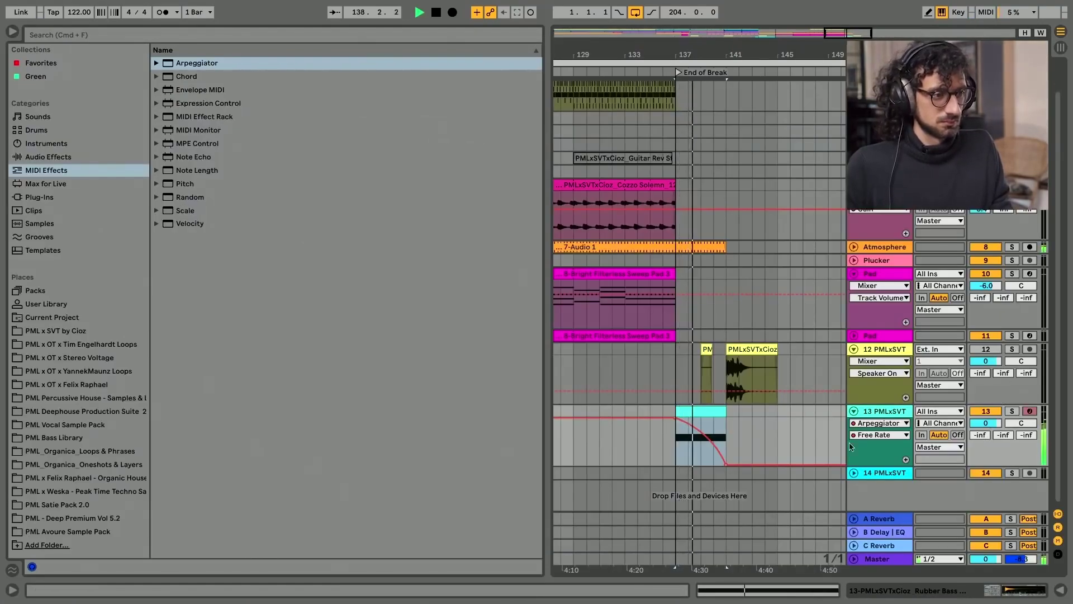
left_click(701, 441)
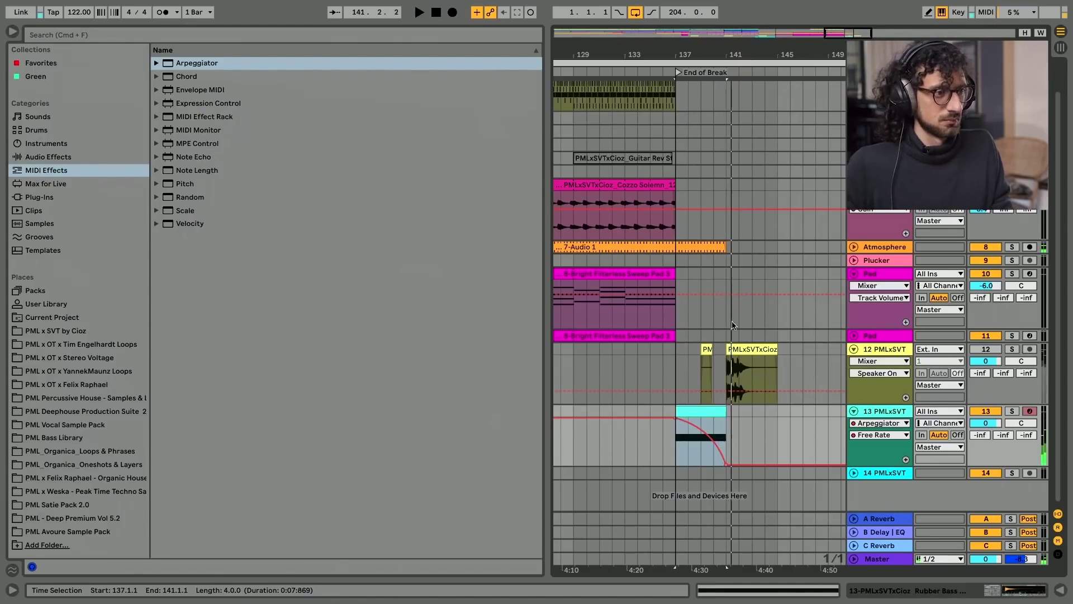
Duplicate the Bass track's section from bar 81 to 141 so that its clips restart at bar 141, and listen to the transition.
left_click(718, 247)
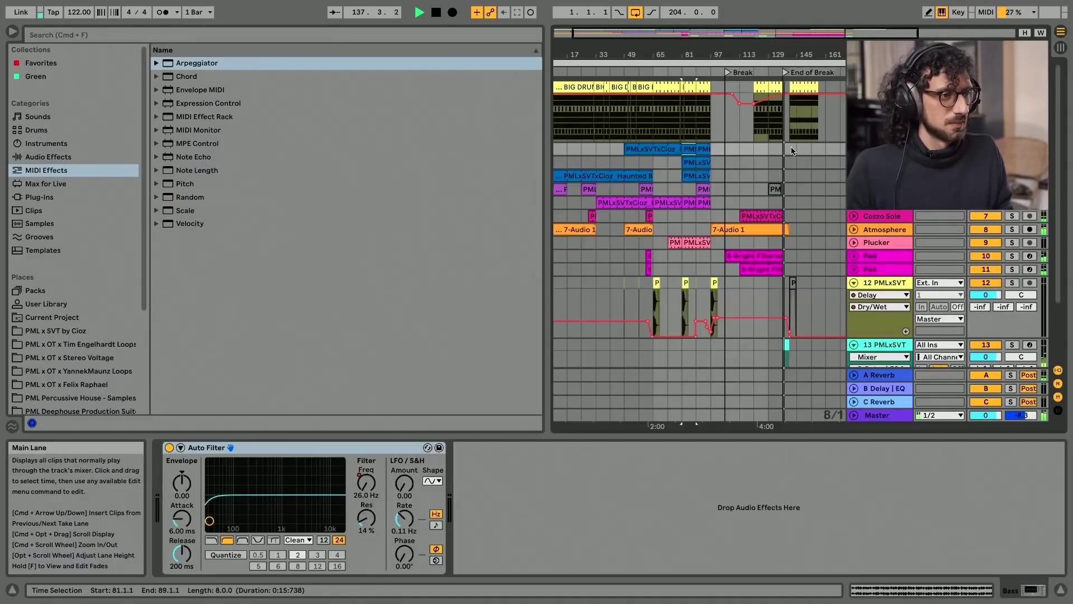
left_click_drag(859, 26, 870, 32)
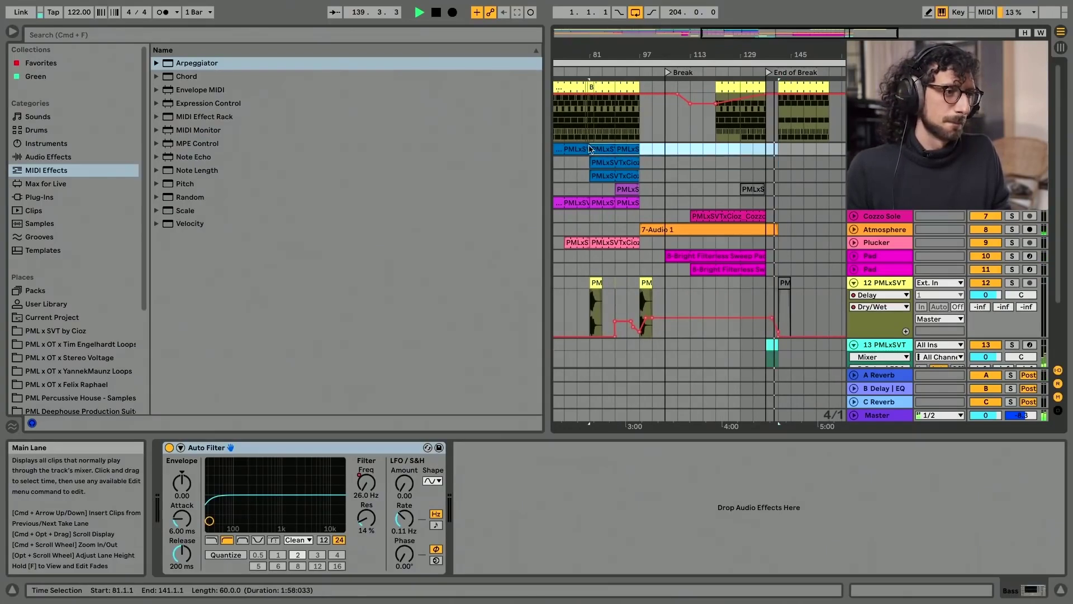
key("super+d")
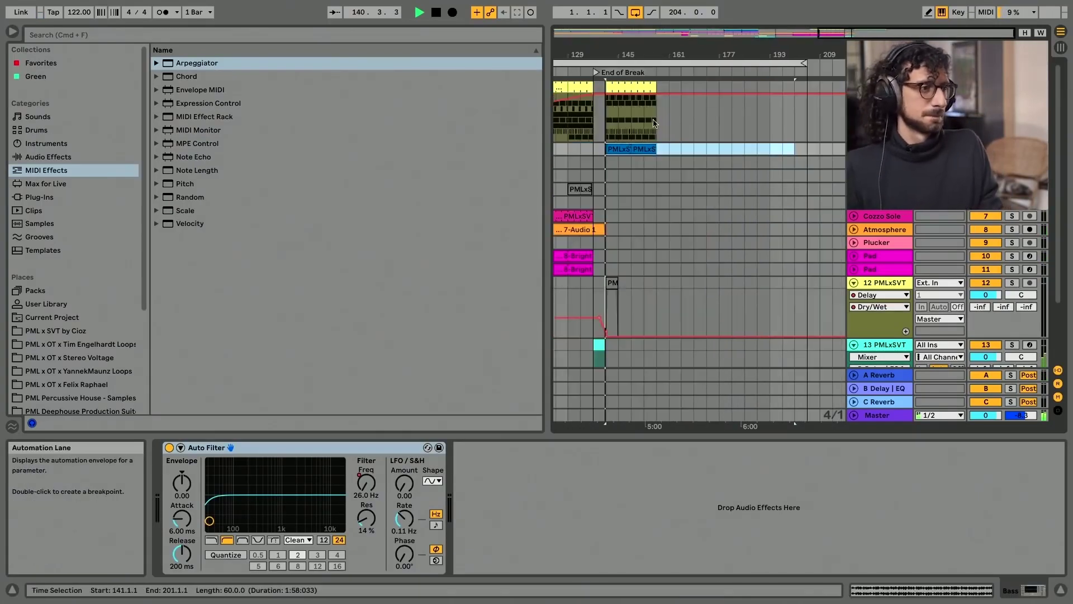
left_click_drag(897, 31, 853, 32)
key("space")
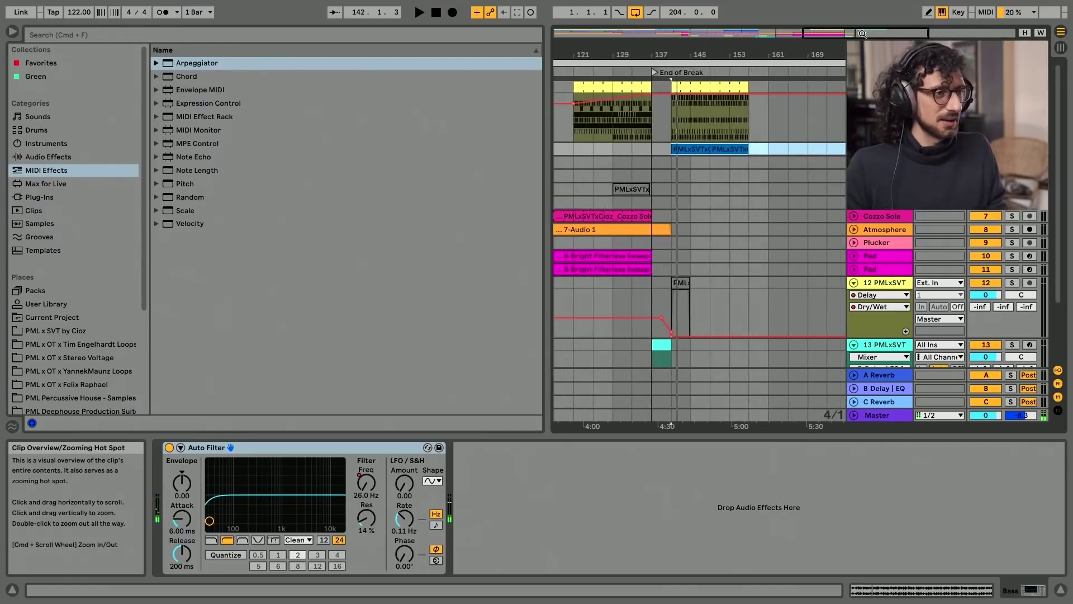